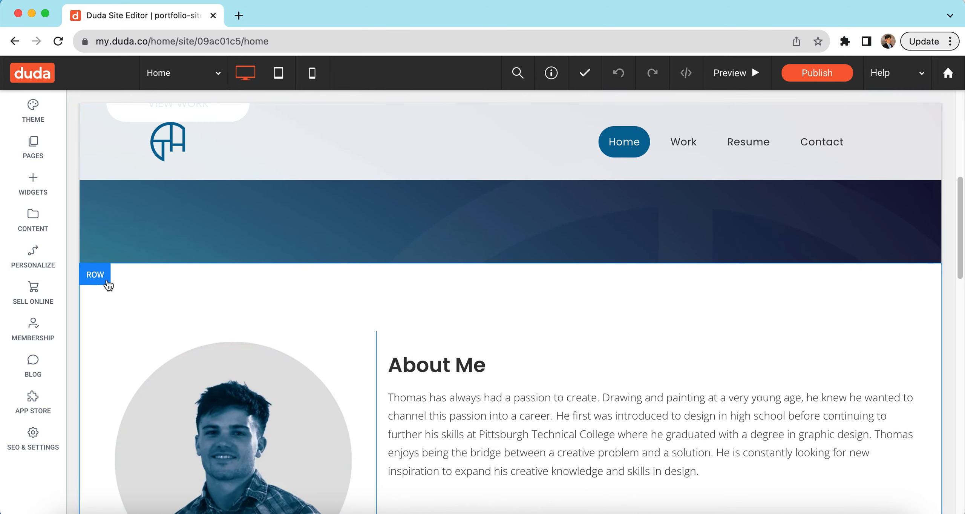
# Examine the About Me row on the home page and its row design settings.
pyautogui.scroll(-1, 211, 339)
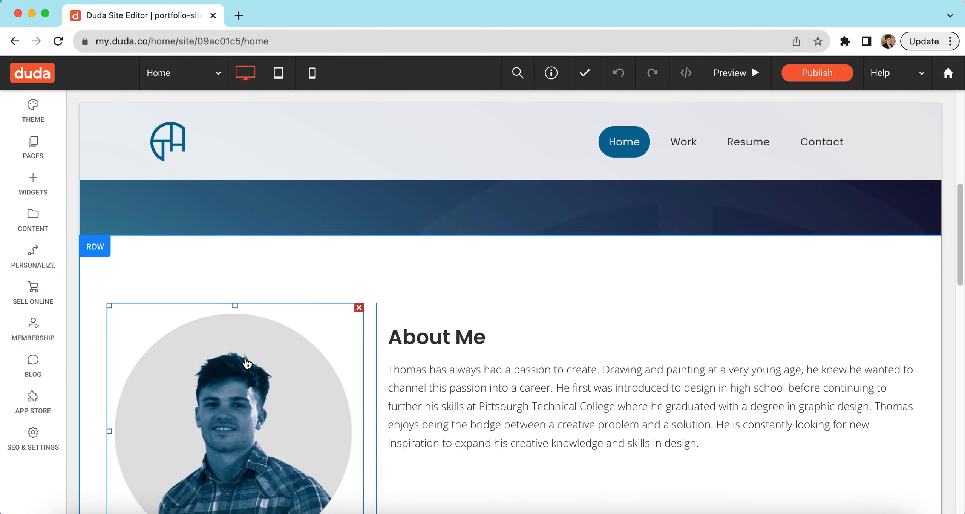
pyautogui.scroll(-1, 338, 260)
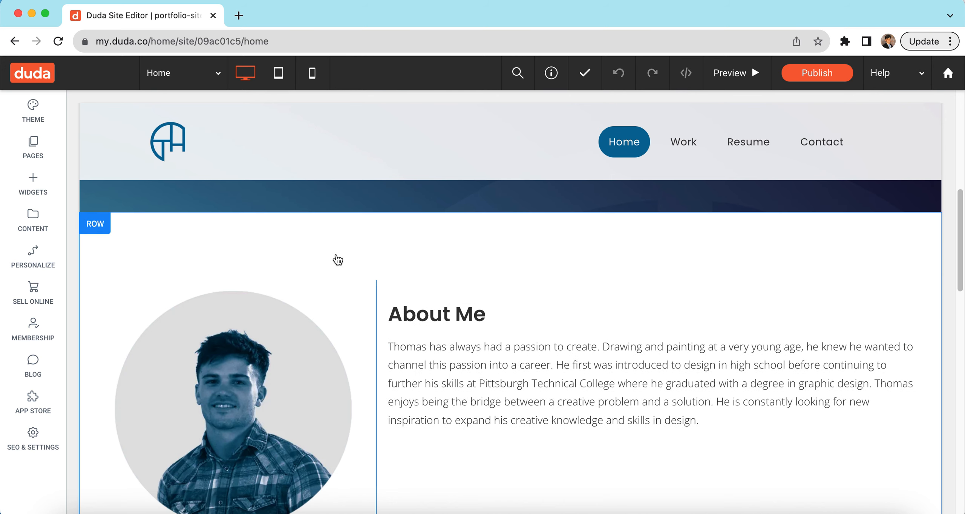
pyautogui.click(104, 228)
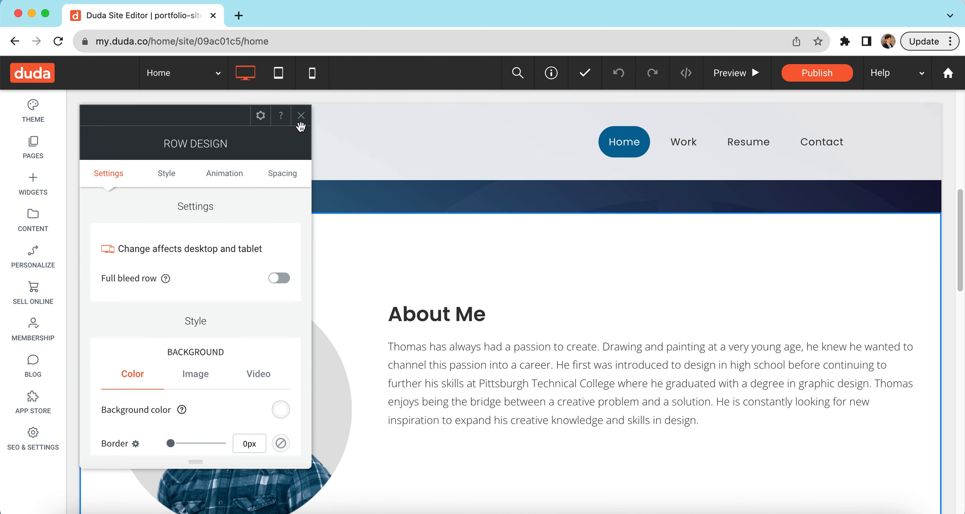
pyautogui.click(303, 118)
pyautogui.scroll(-3, 308, 319)
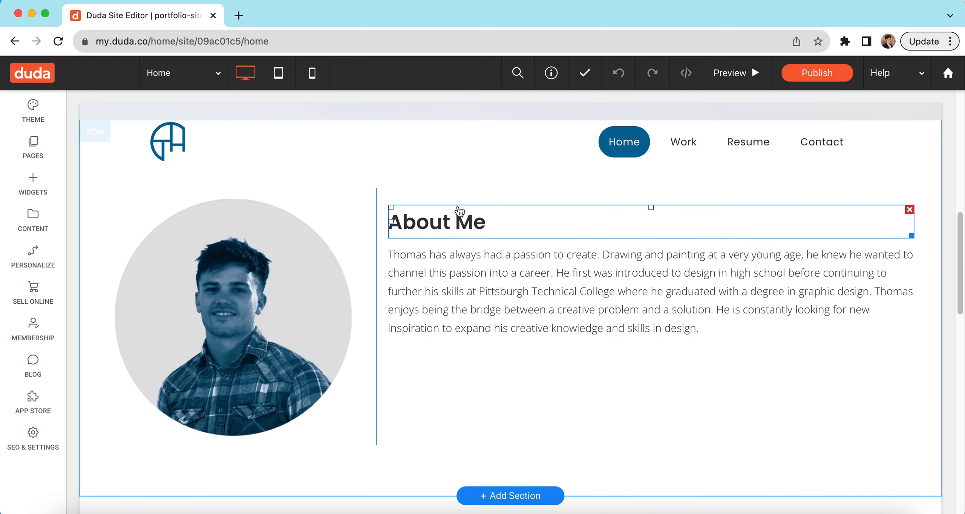
pyautogui.scroll(4, 458, 350)
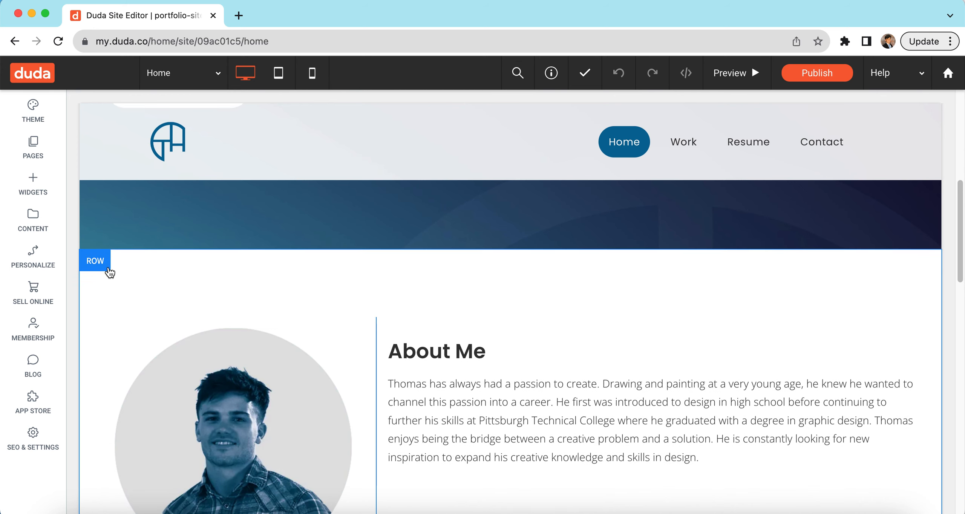
pyautogui.scroll(-5, 172, 297)
pyautogui.scroll(4, 179, 297)
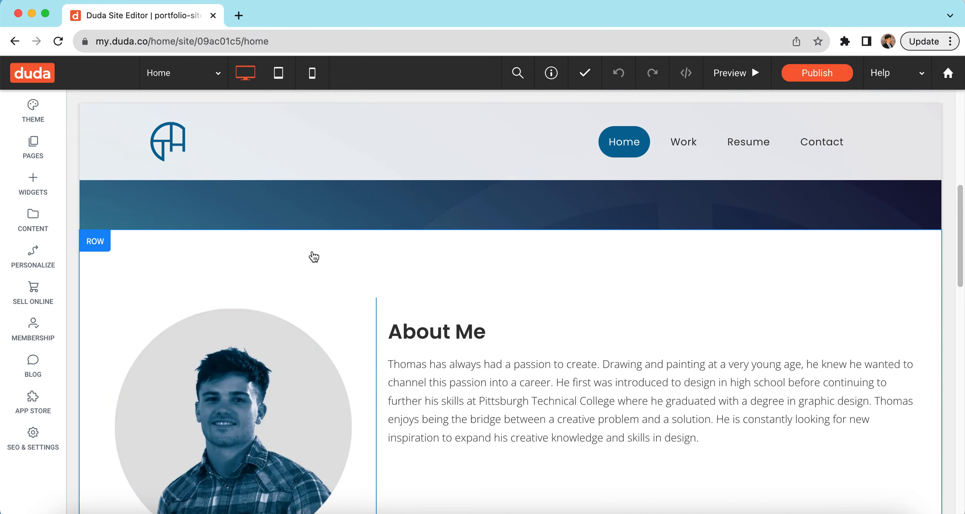
pyautogui.scroll(1, 321, 316)
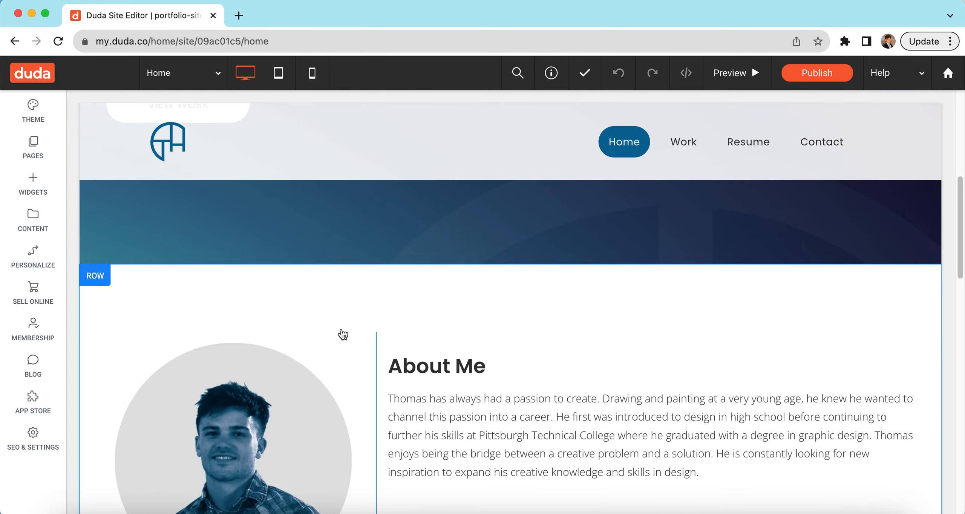
# Add a new row above the About Me row.
pyautogui.scroll(1, 360, 349)
pyautogui.click(102, 329)
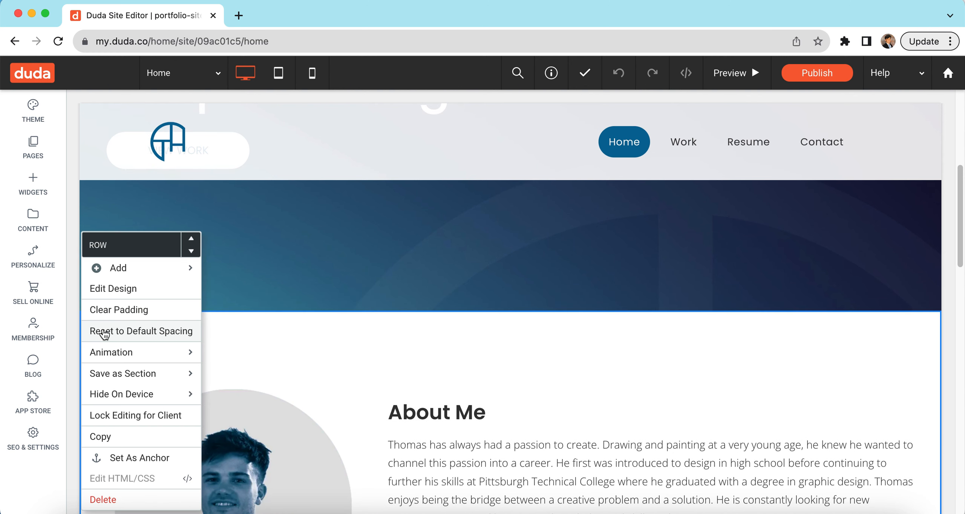
pyautogui.moveTo(132, 277)
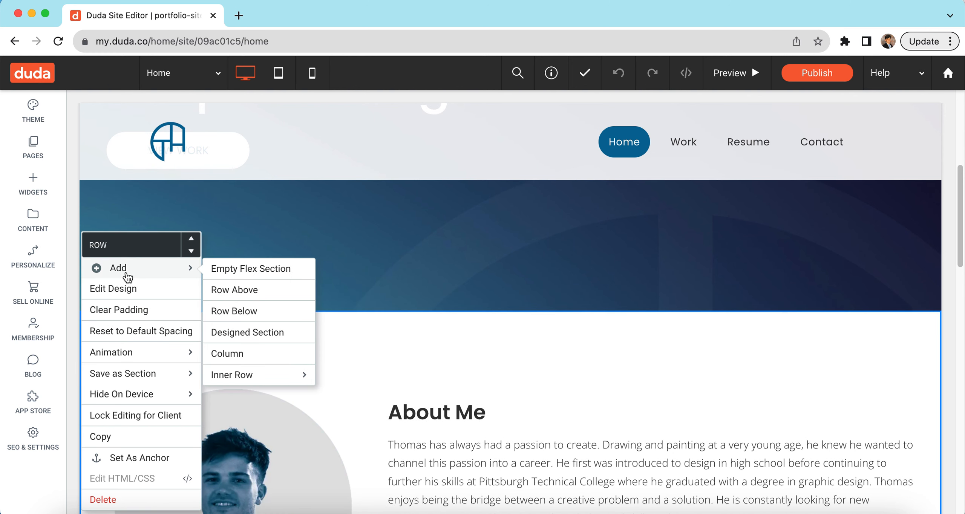
pyautogui.click(225, 295)
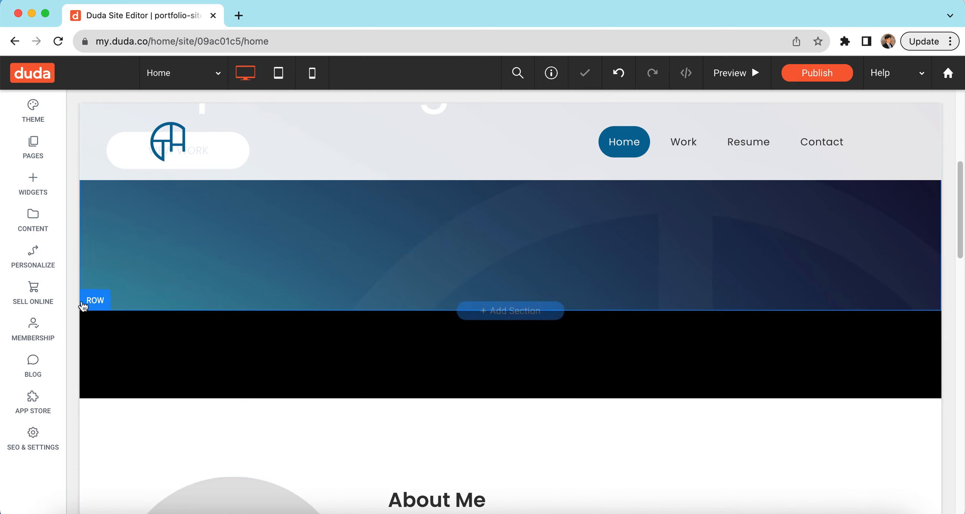
# Set the new empty row's background color to the saved white and close its design settings.
pyautogui.click(96, 321)
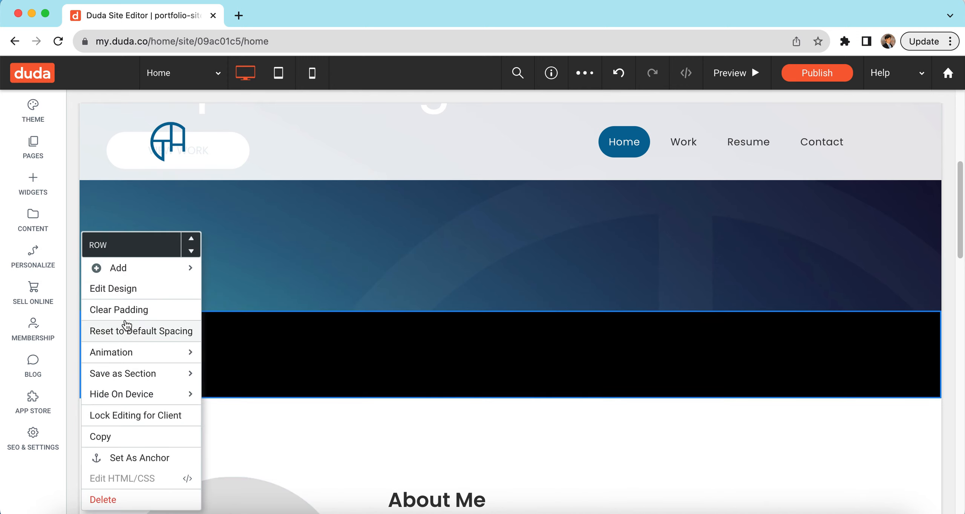
pyautogui.click(128, 288)
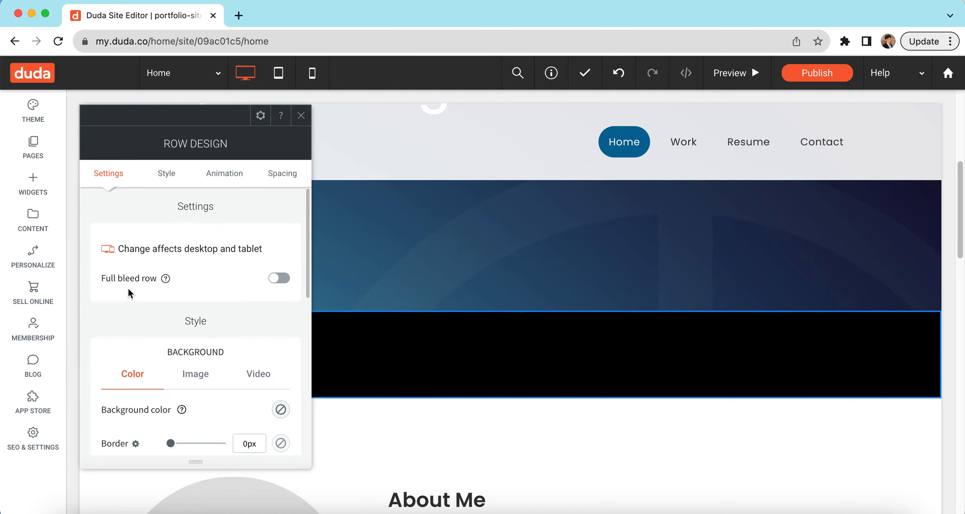
pyautogui.scroll(-5, 268, 345)
pyautogui.scroll(5, 268, 346)
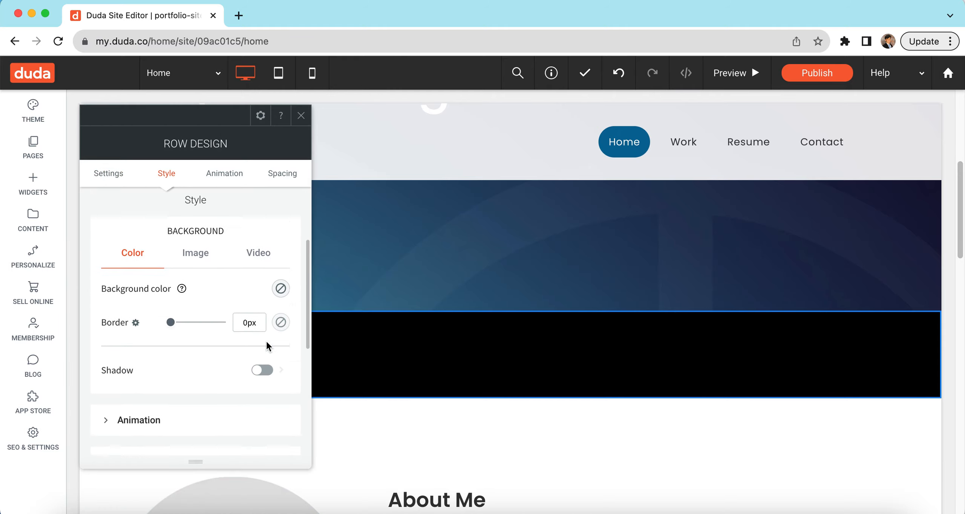
pyautogui.click(167, 175)
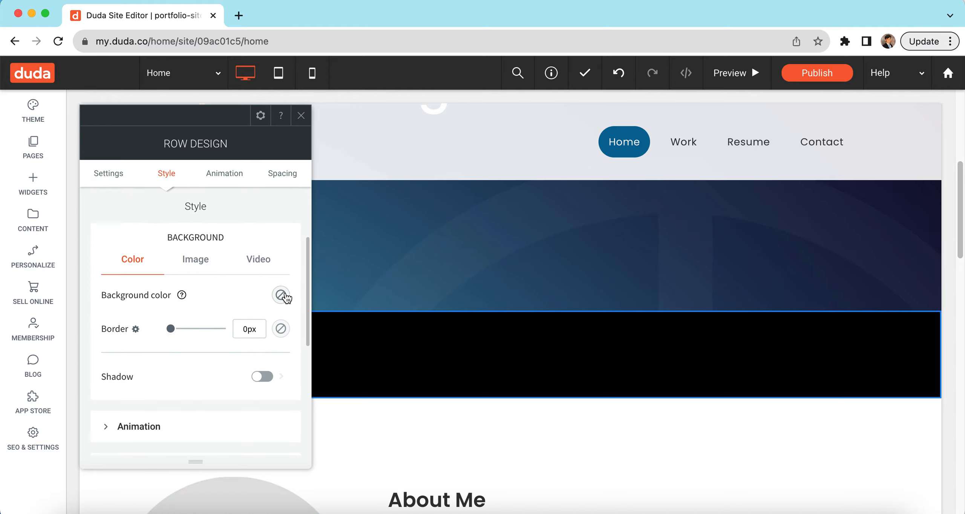
pyautogui.click(280, 295)
pyautogui.click(359, 300)
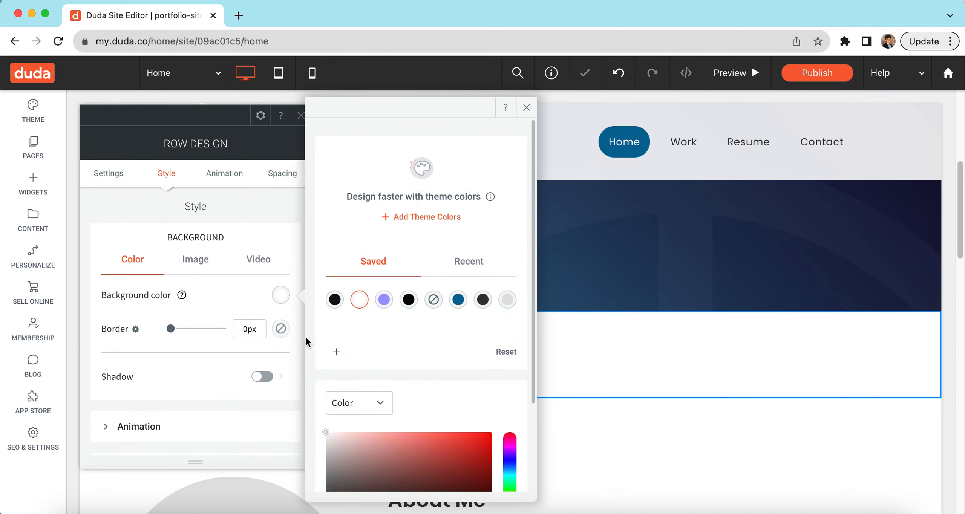
pyautogui.click(301, 115)
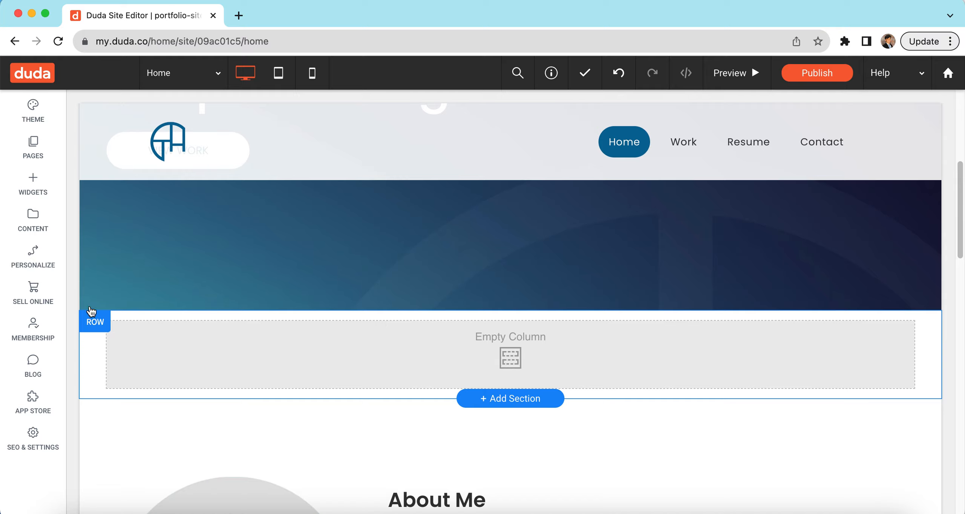
# Place a Text widget in the empty row and replace its placeholder with "Add my text".
pyautogui.click(49, 193)
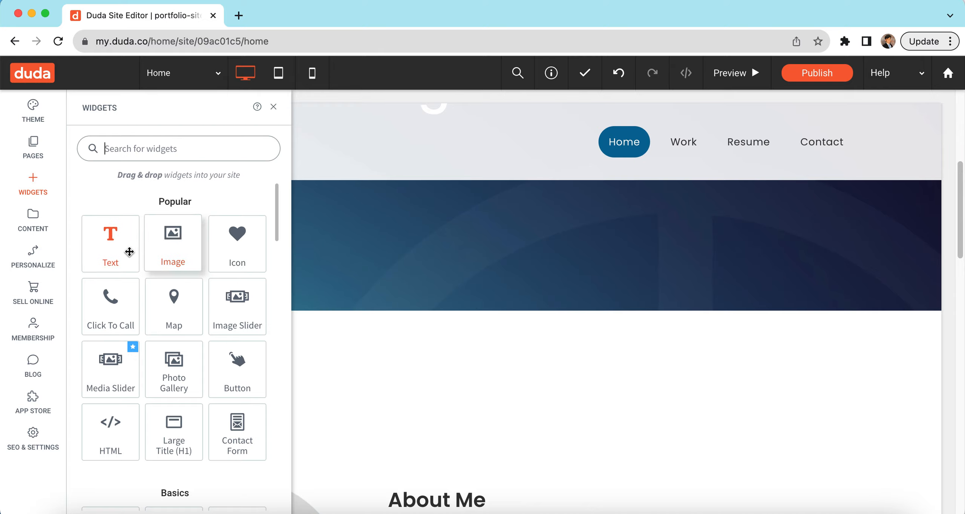
pyautogui.moveTo(114, 249); pyautogui.dragTo(437, 299)
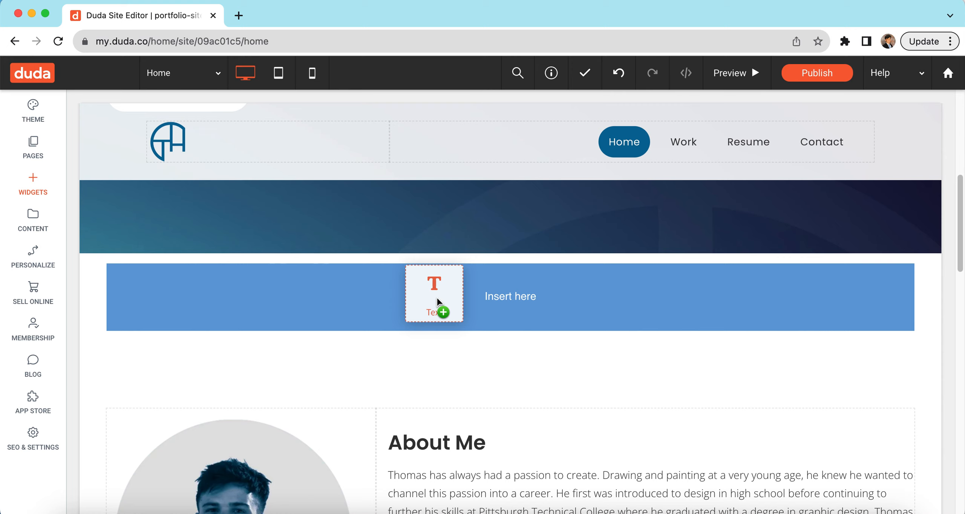
pyautogui.moveTo(437, 296); pyautogui.dragTo(436, 297)
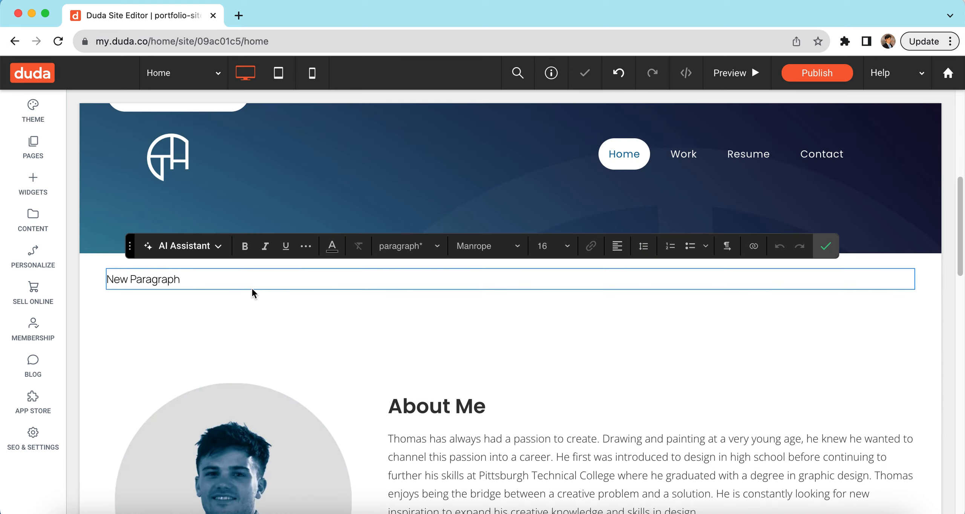
pyautogui.press('super+a')
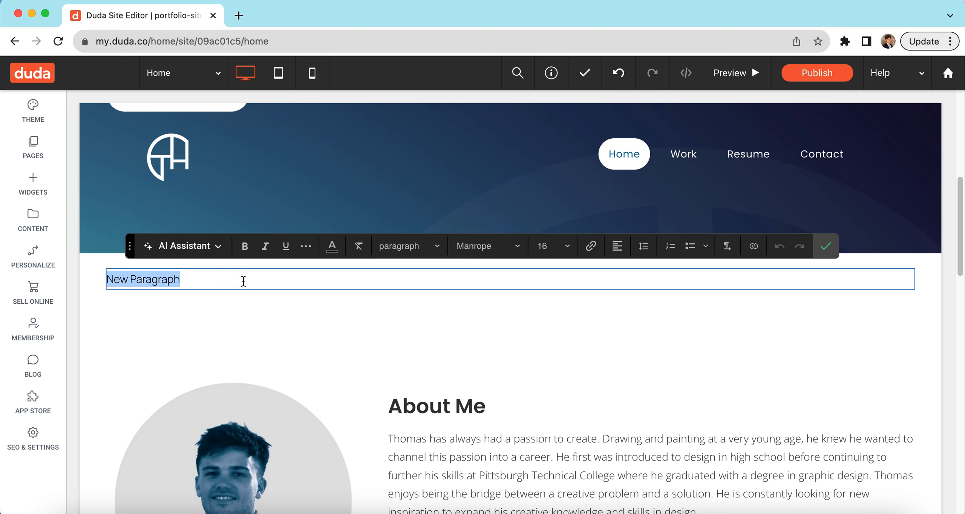
pyautogui.write('Add my text')
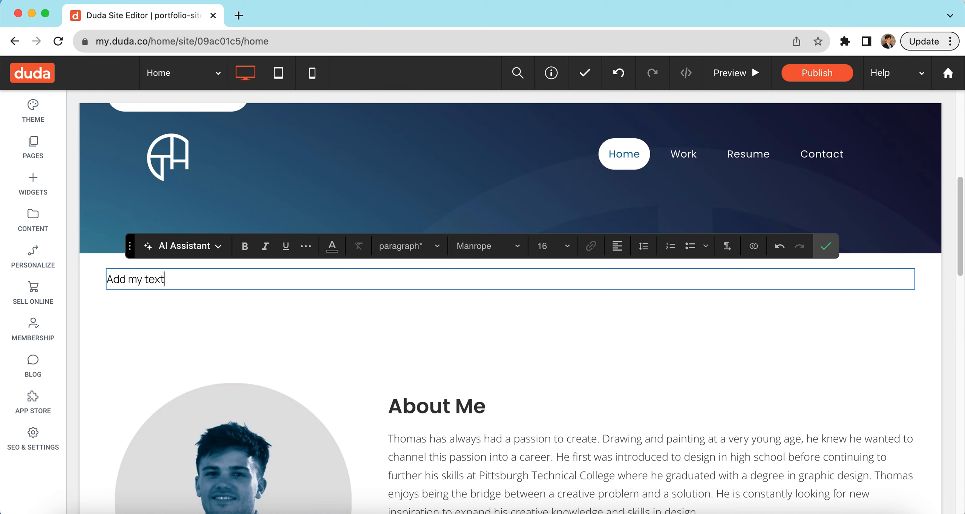
# Try the Heading 2 style on the whole new text and return it to the paragraph style.
pyautogui.press('super+a')
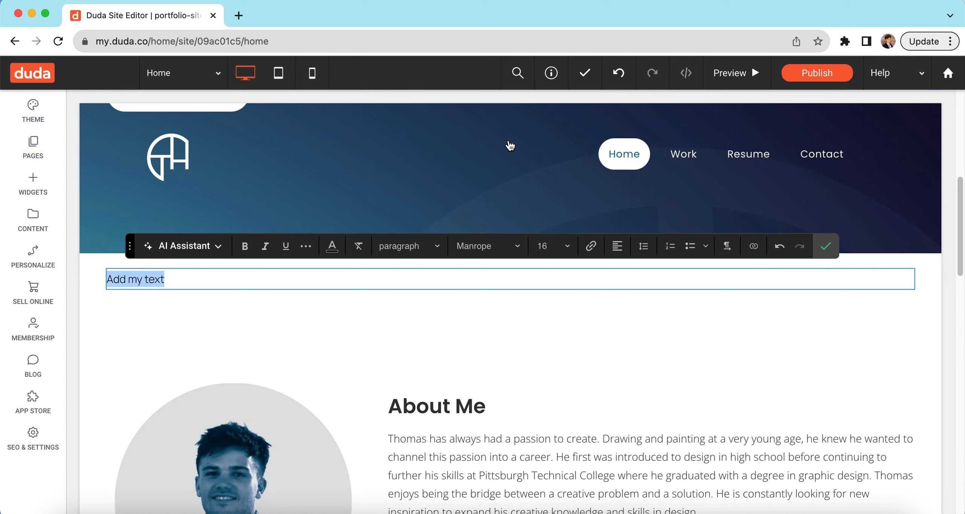
pyautogui.click(407, 245)
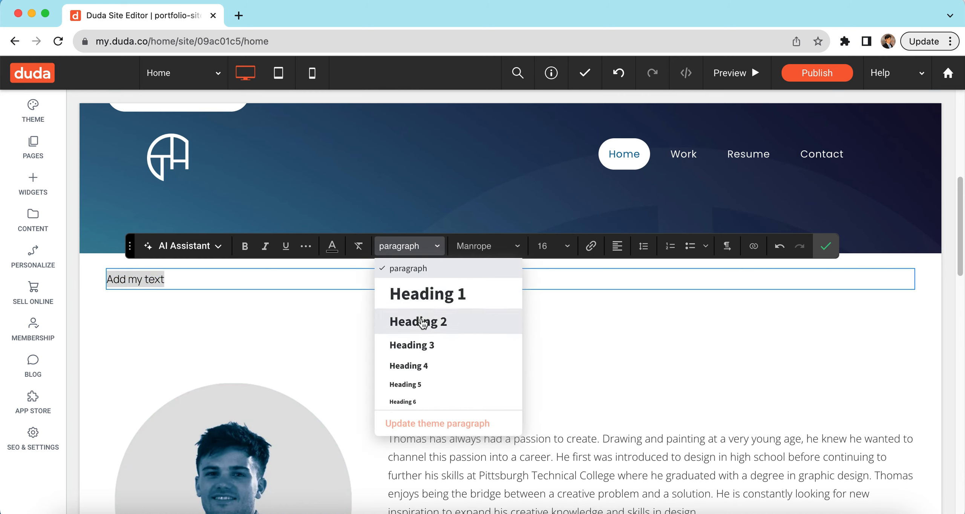
pyautogui.click(407, 322)
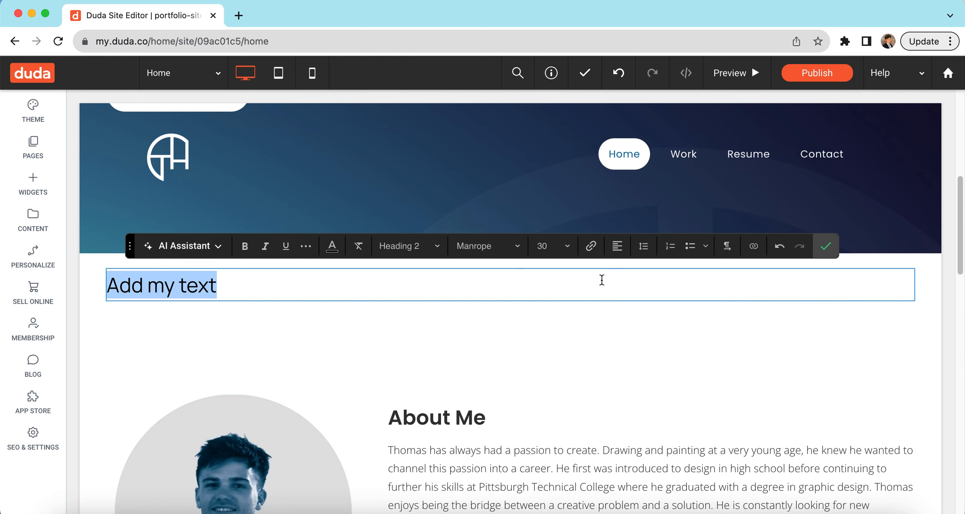
pyautogui.click(409, 246)
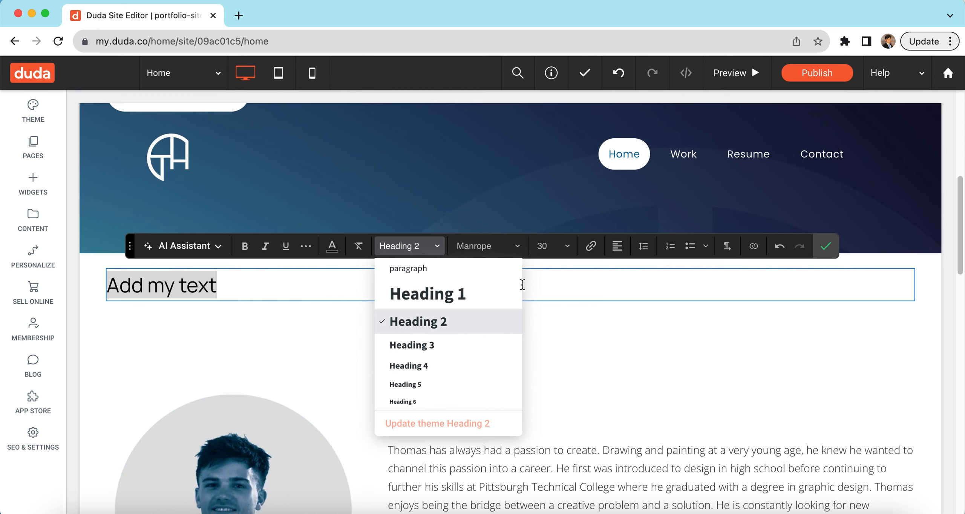
pyautogui.click(471, 269)
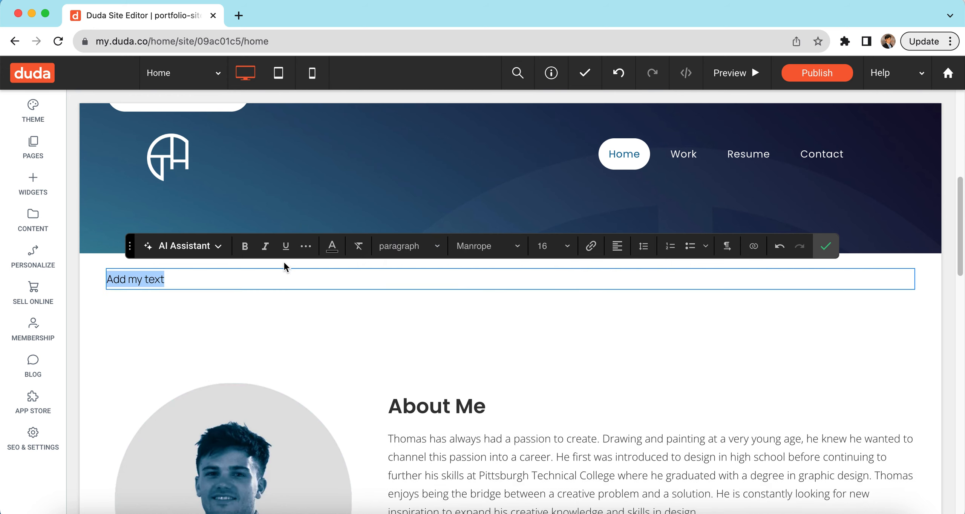
# Try bold on the new text and look through the available fonts, weights and font sizes.
pyautogui.click(245, 246)
pyautogui.click(245, 246)
pyautogui.click(479, 252)
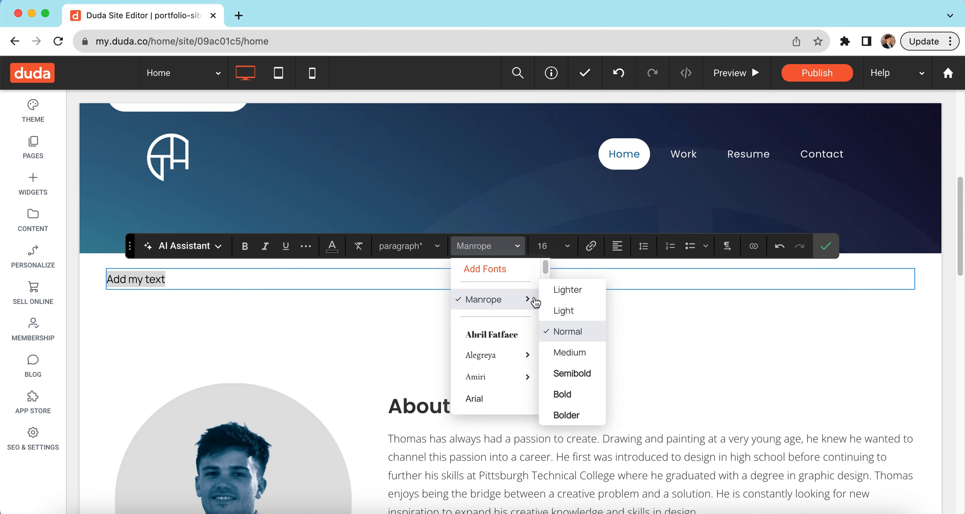
pyautogui.click(629, 278)
pyautogui.click(568, 251)
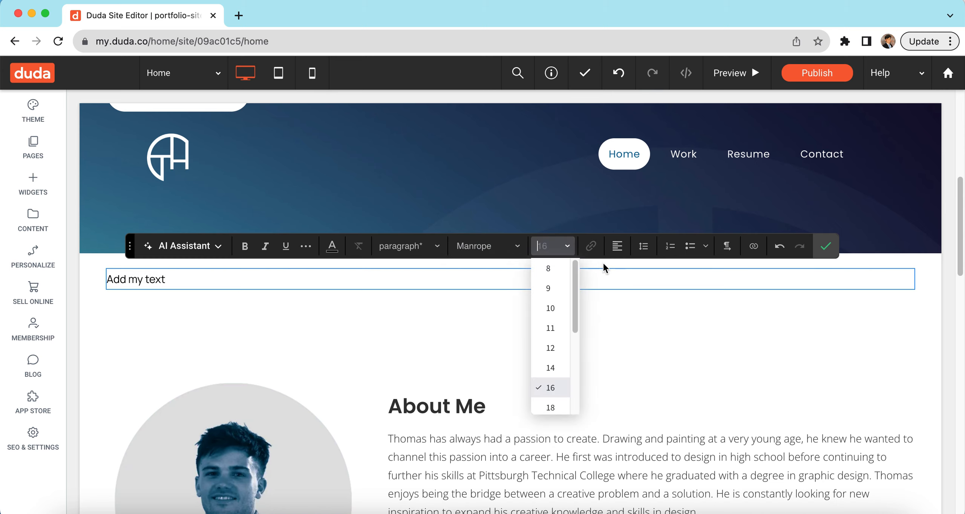
pyautogui.click(590, 255)
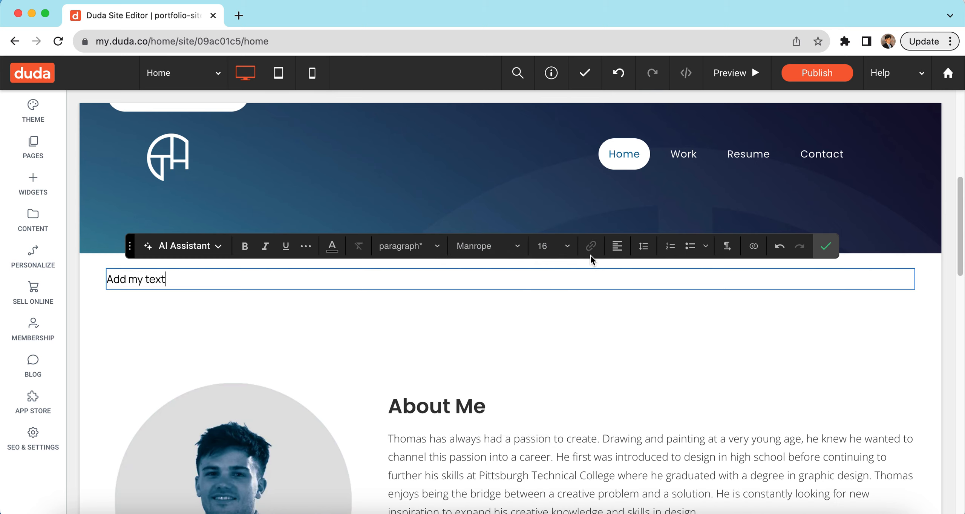
# Center the "Add my text" paragraph, check the line spacing options and finish editing the text.
pyautogui.click(616, 247)
pyautogui.click(629, 286)
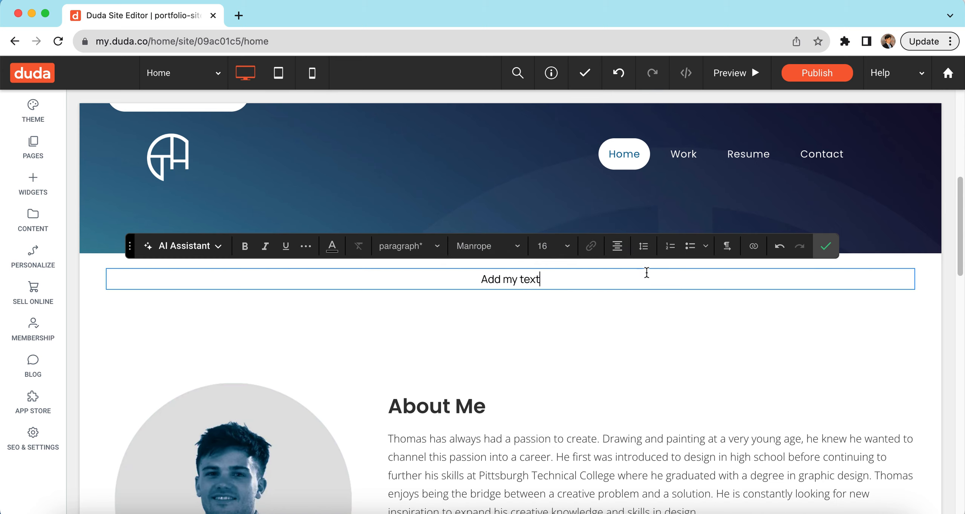
pyautogui.click(643, 246)
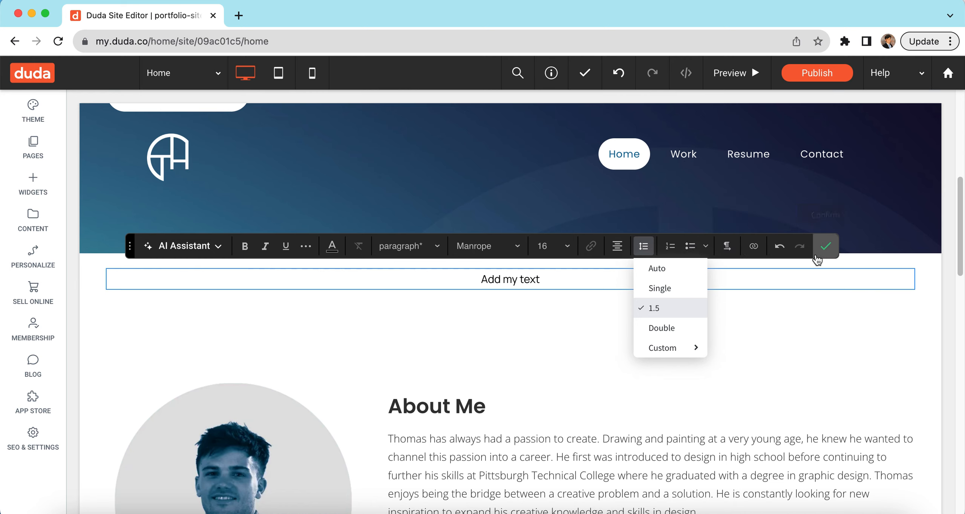
pyautogui.click(825, 247)
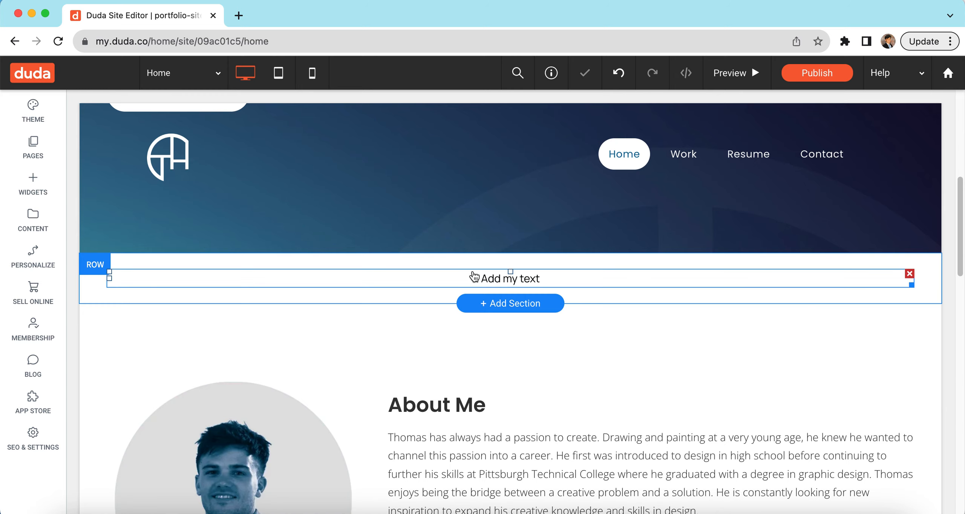
# Place an Image widget above "Add my text", browse the site images and check the upload option without choosing a file.
pyautogui.click(57, 185)
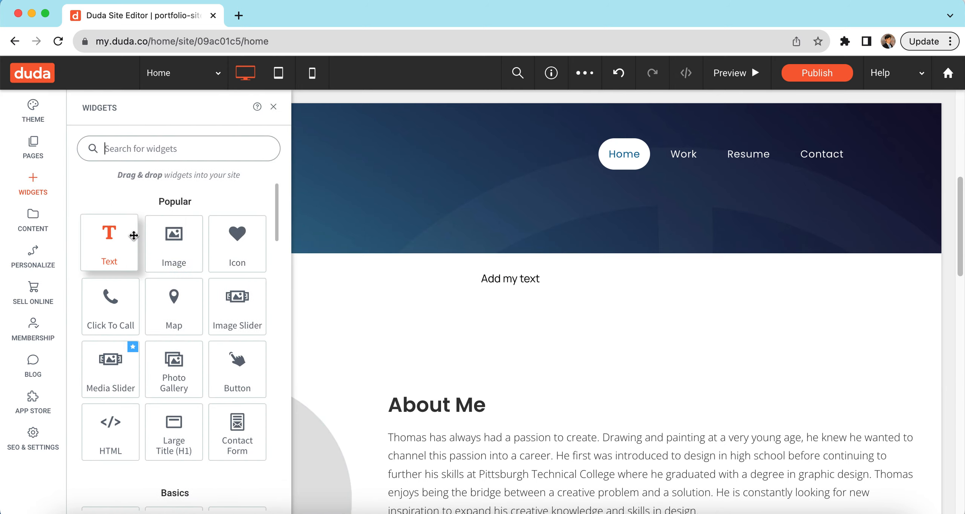
pyautogui.moveTo(173, 235); pyautogui.dragTo(400, 309)
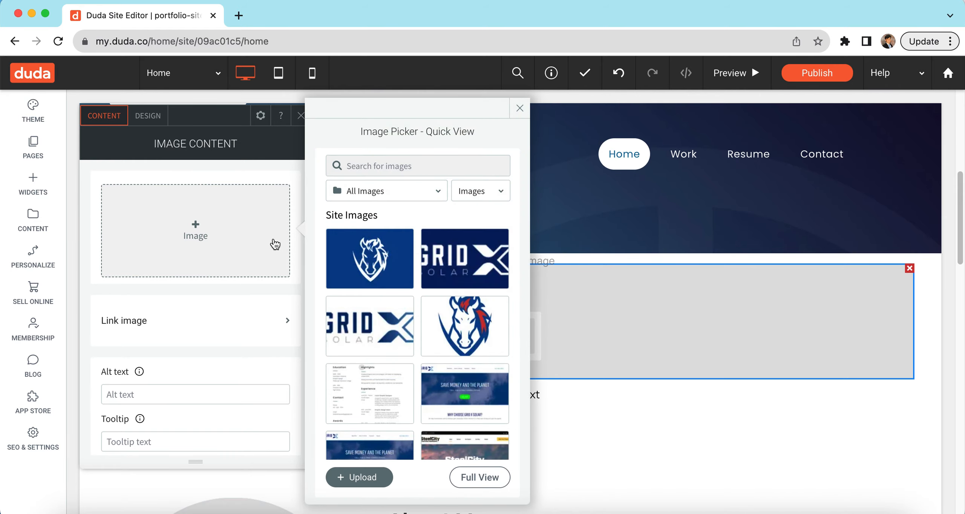
pyautogui.scroll(-5, 488, 299)
pyautogui.scroll(5, 481, 274)
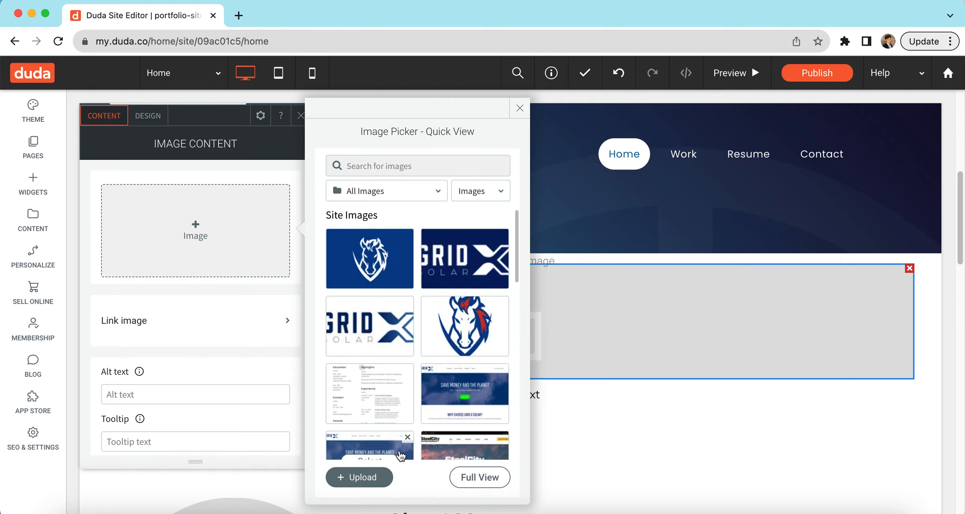
pyautogui.click(388, 475)
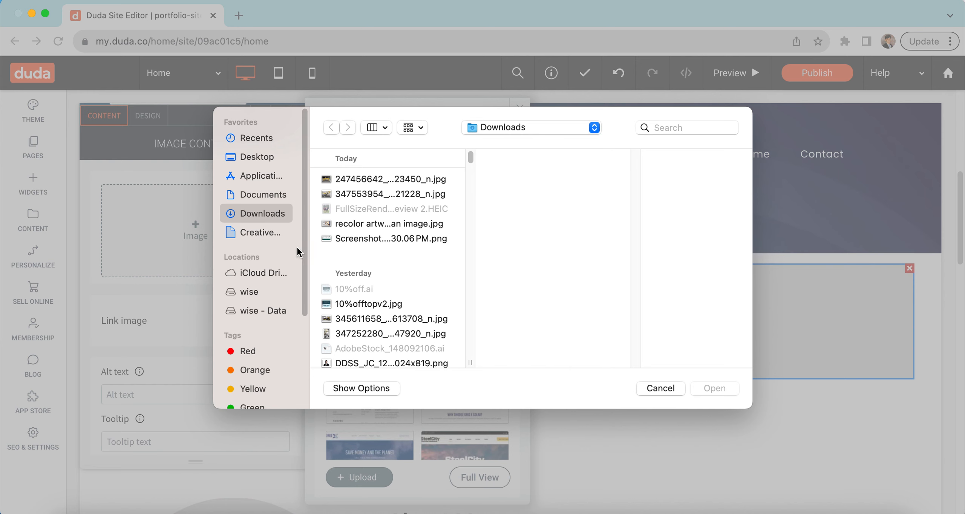
pyautogui.click(651, 389)
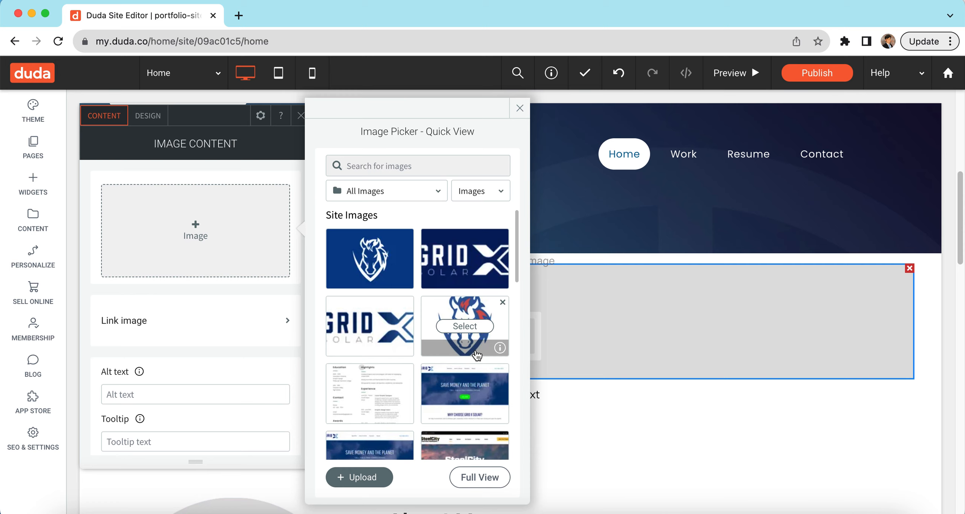
# Fill the Image widget with the white flower blossom picture from the Free Images collection.
pyautogui.click(437, 192)
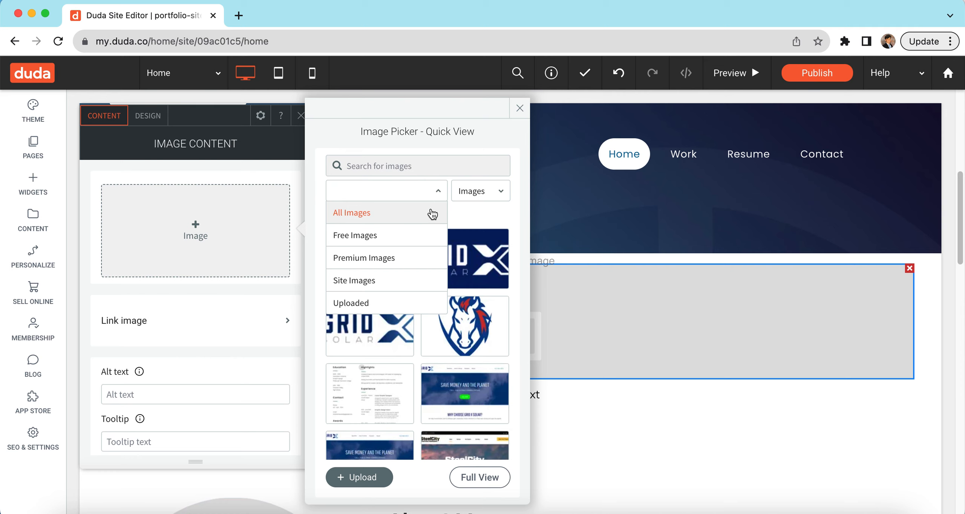
pyautogui.click(428, 235)
pyautogui.scroll(-10, 460, 268)
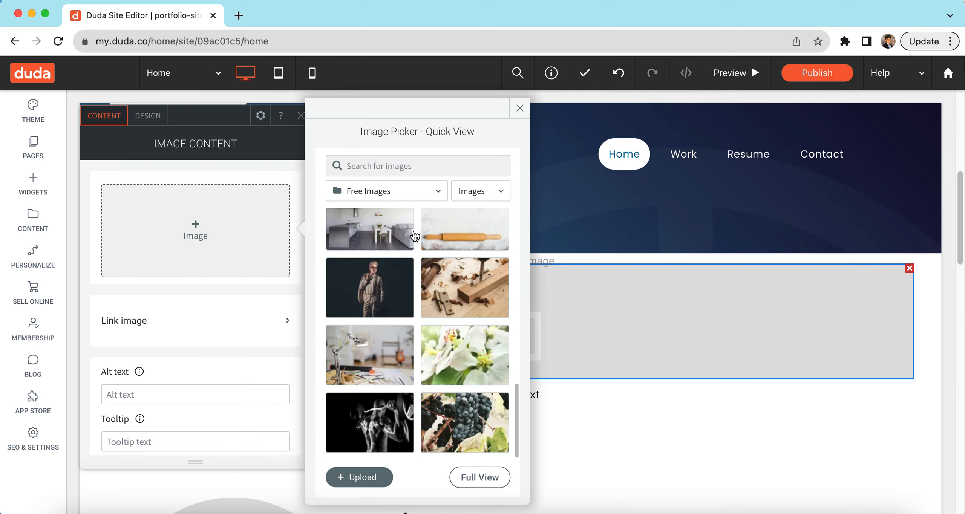
pyautogui.moveTo(434, 309)
pyautogui.click(456, 354)
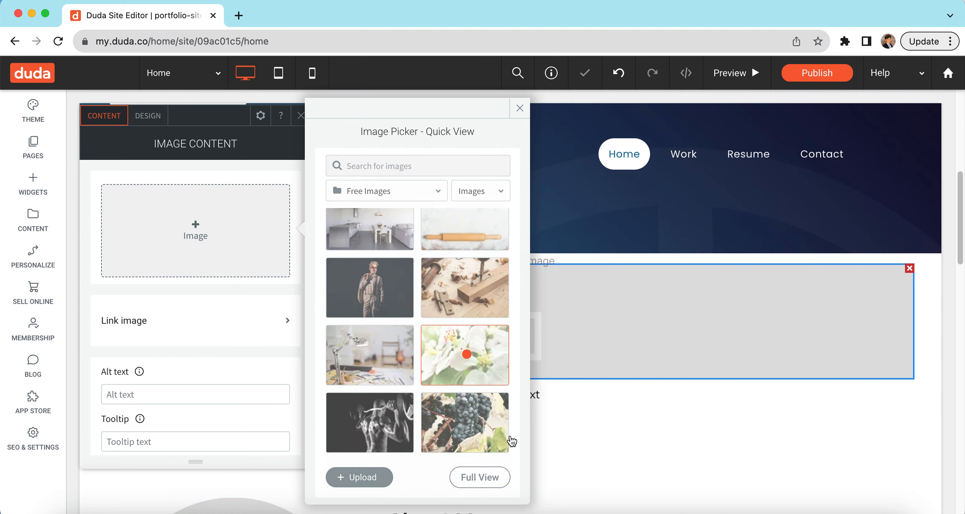
pyautogui.scroll(-4, 271, 299)
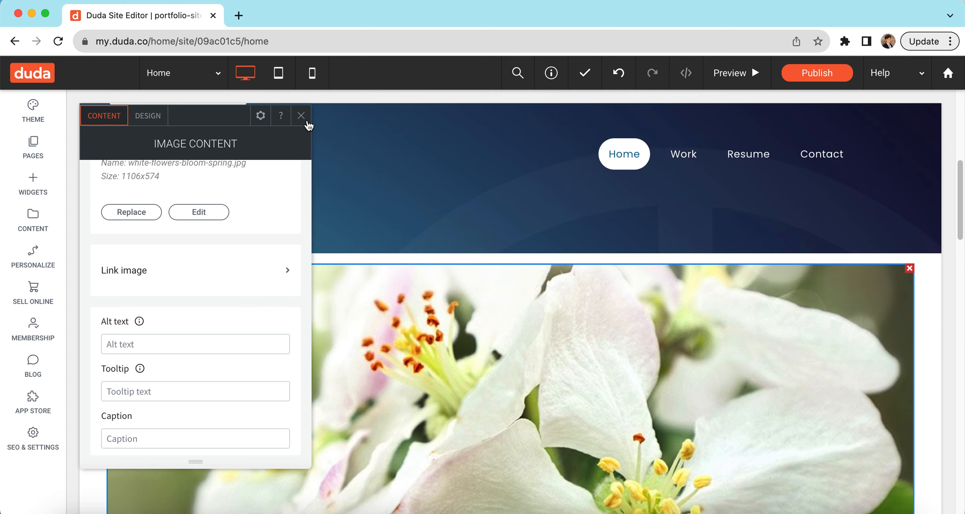
pyautogui.scroll(-5, 504, 445)
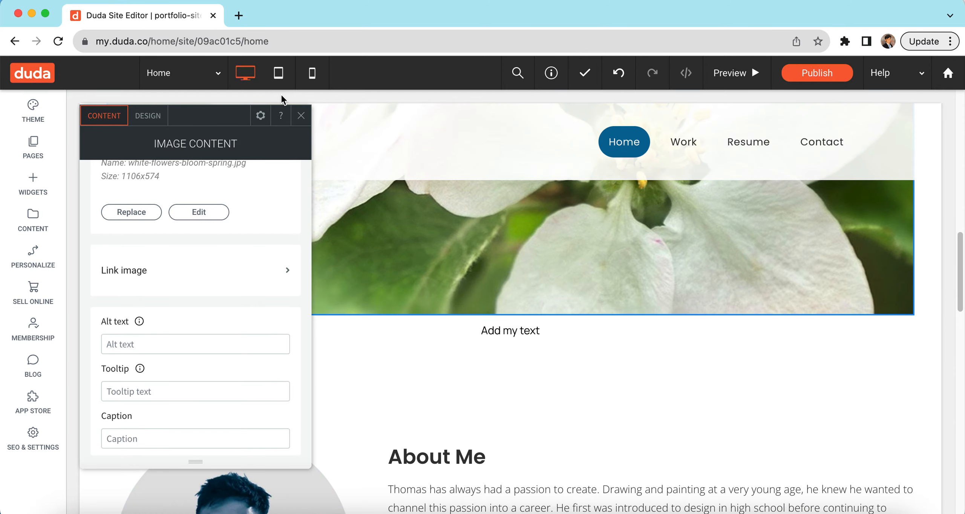
# Set the flower image's width to 282 px in its layout design settings.
pyautogui.click(148, 116)
pyautogui.moveTo(244, 445); pyautogui.dragTo(201, 446)
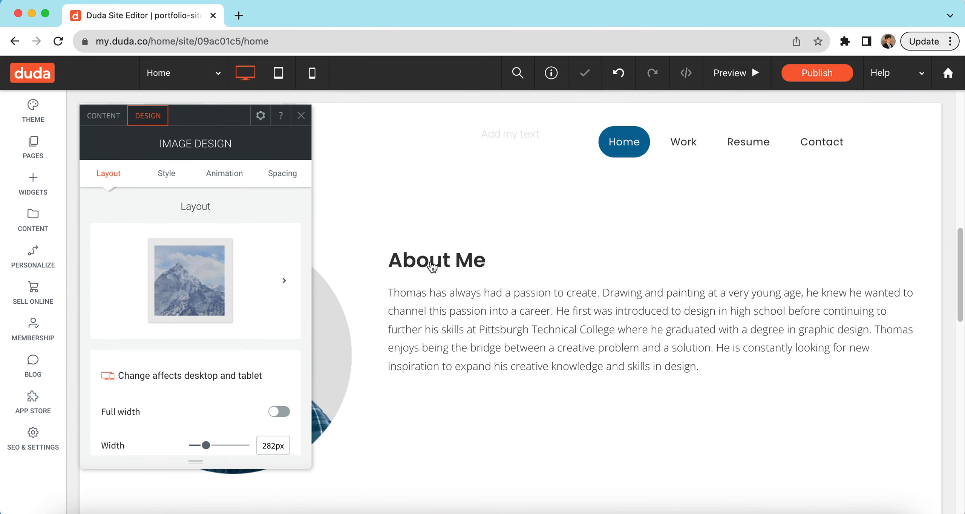
pyautogui.scroll(5, 434, 268)
pyautogui.scroll(-5, 437, 267)
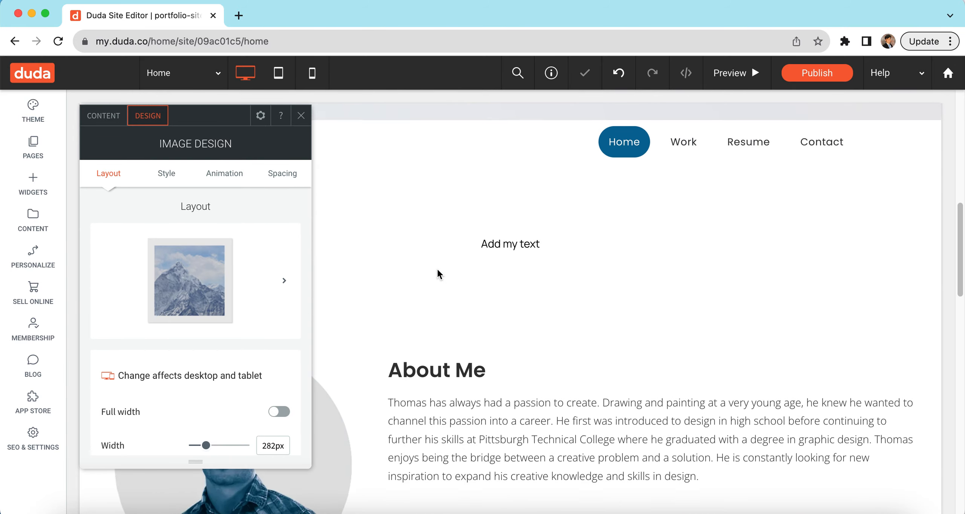
# Align the flower image to the center of the row.
pyautogui.click(260, 115)
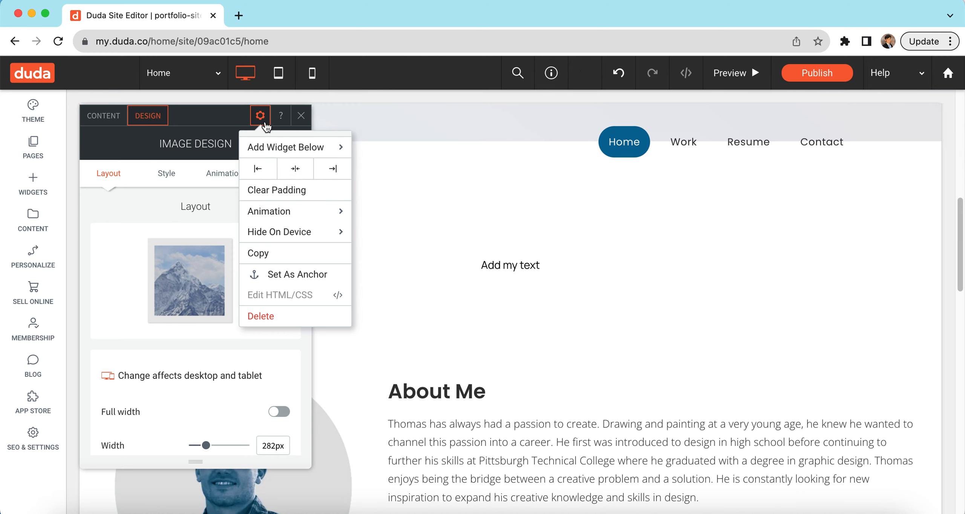
pyautogui.click(295, 169)
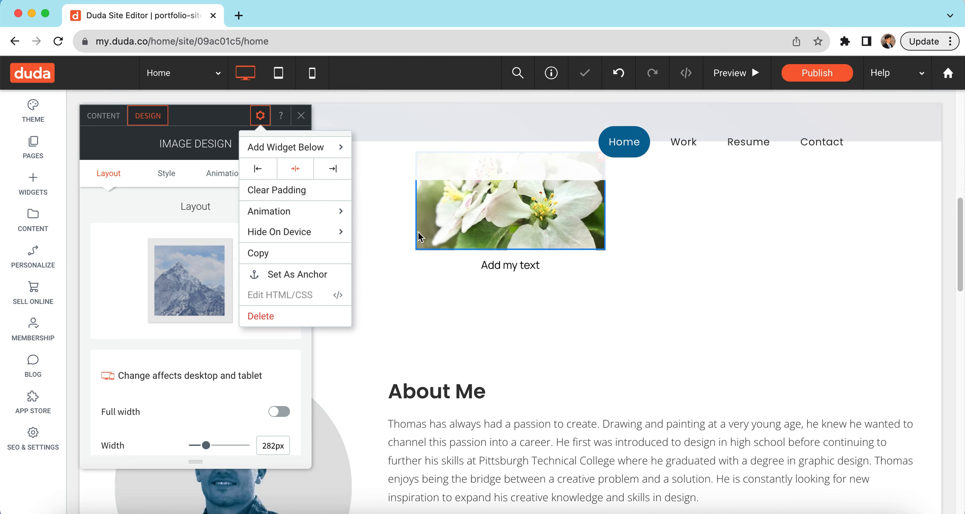
pyautogui.click(197, 123)
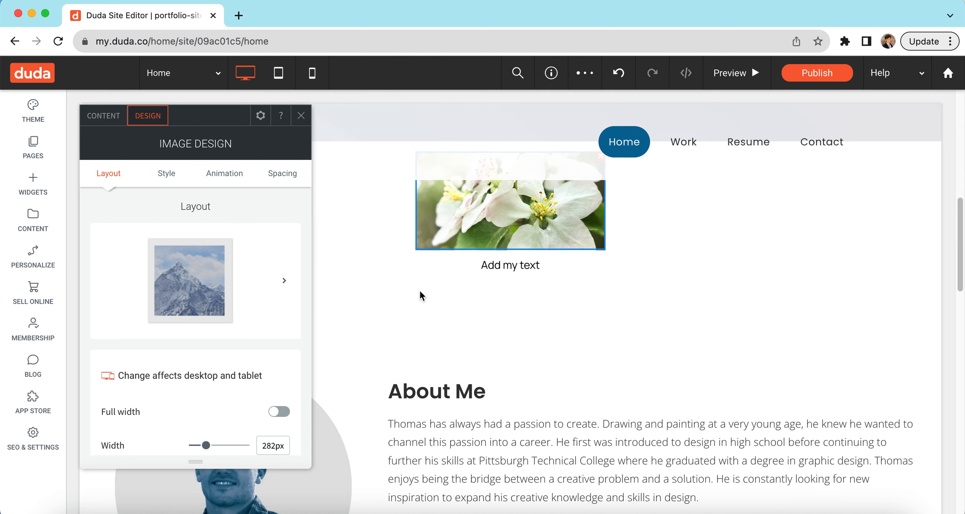
pyautogui.scroll(1, 424, 295)
# Try the shadow, rounded corners and border settings on the flower image, leaving shadow off, corners at 0% and border at 0px.
pyautogui.scroll(-3, 211, 204)
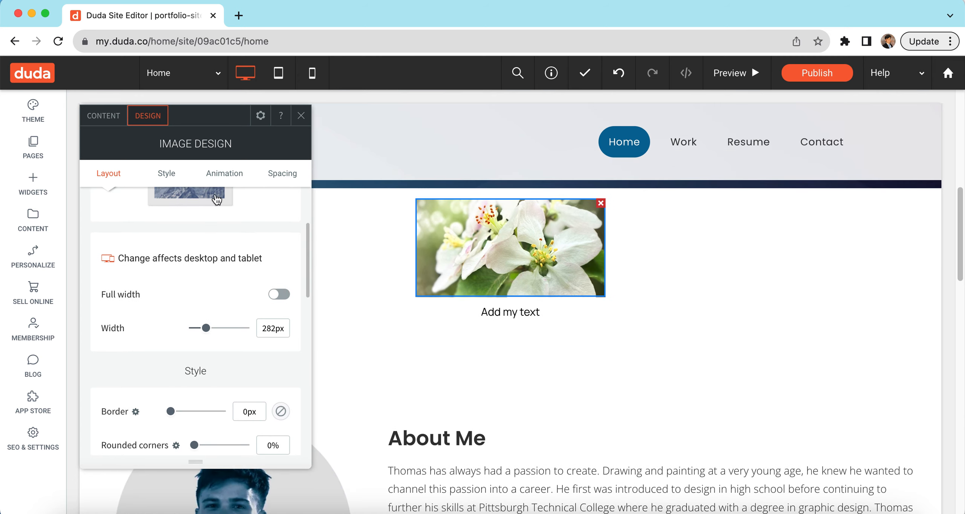
pyautogui.scroll(-3, 230, 271)
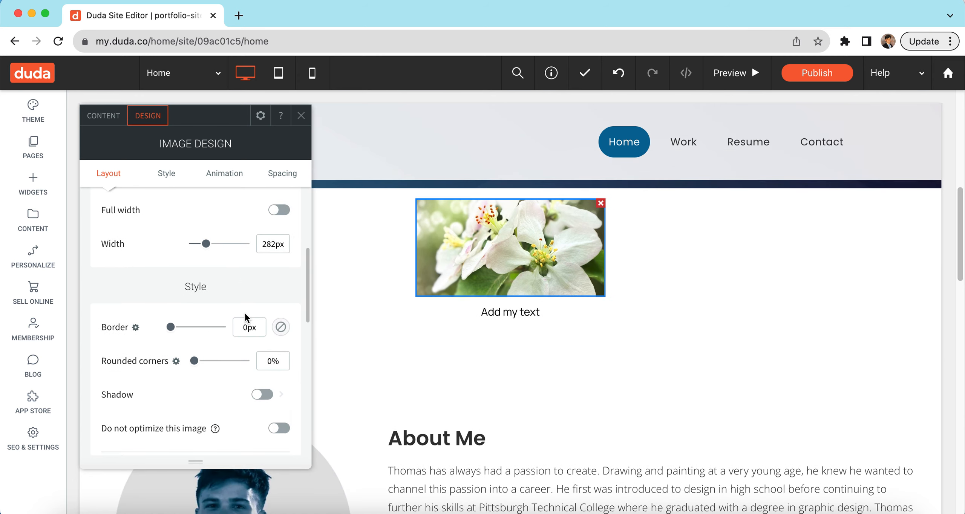
pyautogui.scroll(-1, 249, 339)
pyautogui.click(257, 376)
pyautogui.click(261, 376)
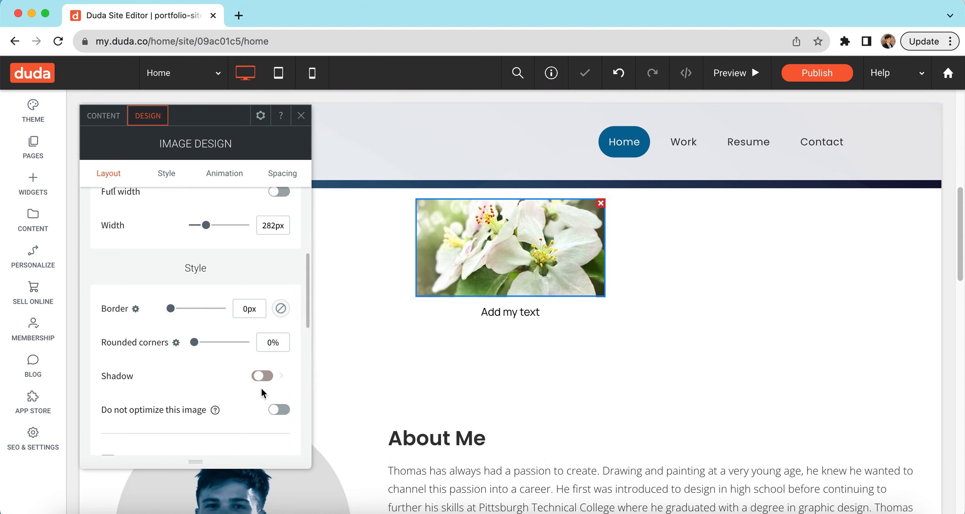
pyautogui.moveTo(194, 342); pyautogui.dragTo(176, 352)
pyautogui.moveTo(172, 312)
pyautogui.mouseDown()
pyautogui.moveTo(204, 314)
pyautogui.moveTo(165, 313)
pyautogui.mouseUp()
# Look through the flower image's hover effects and its inner spacing settings.
pyautogui.scroll(-5, 254, 360)
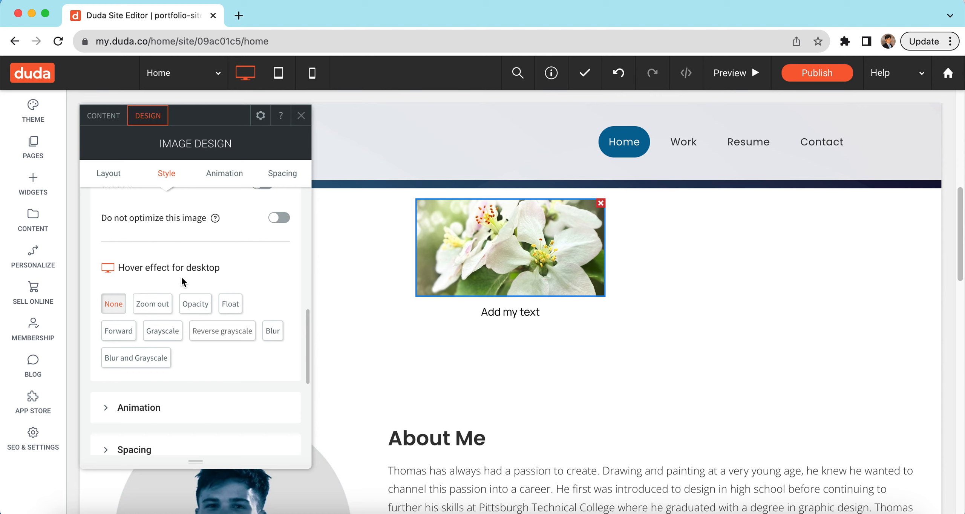
pyautogui.scroll(-3, 171, 377)
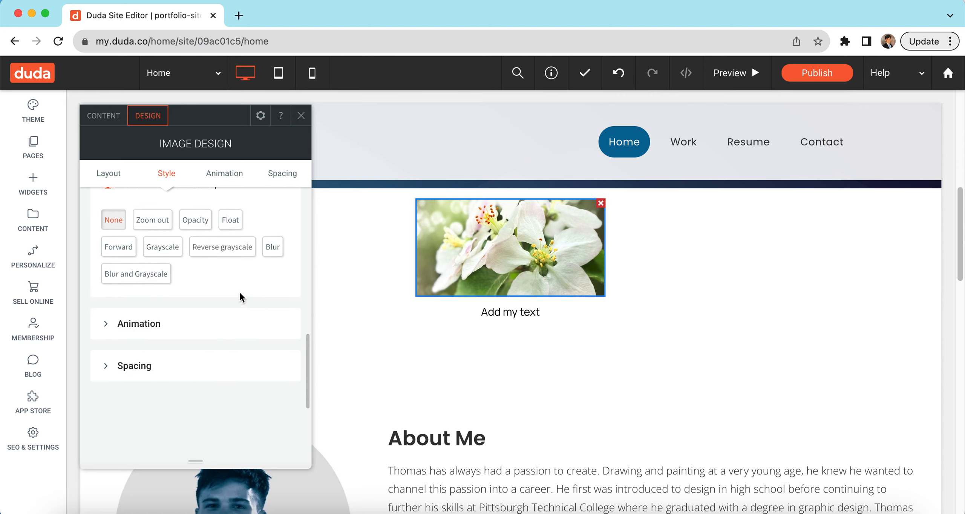
pyautogui.click(104, 366)
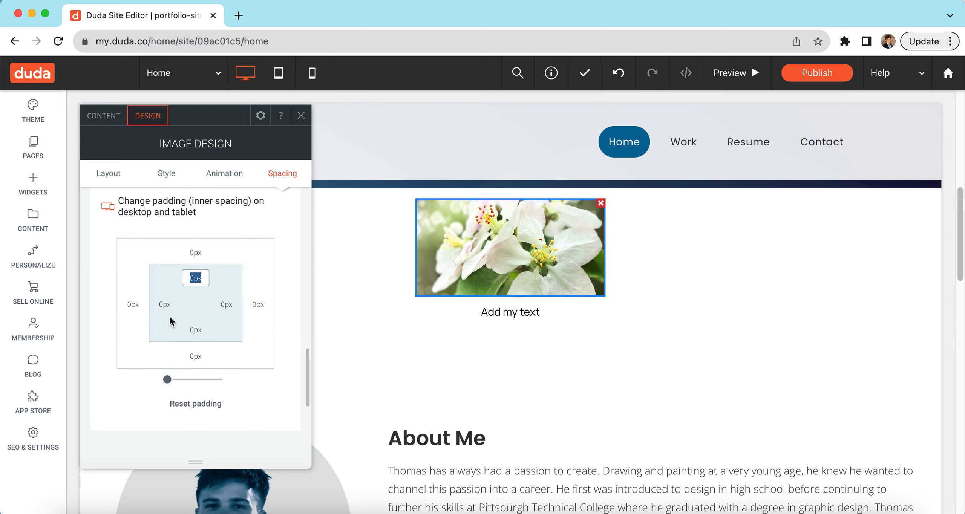
pyautogui.scroll(4, 162, 305)
pyautogui.click(105, 305)
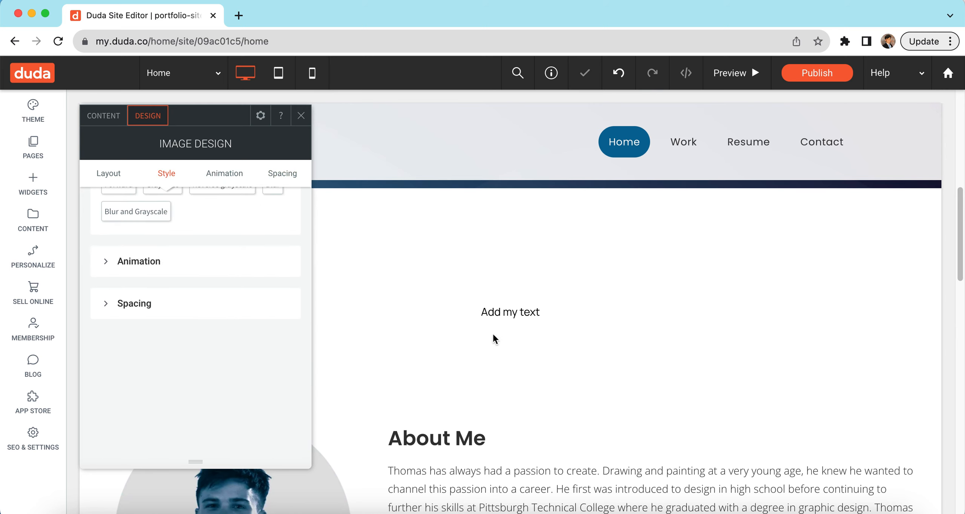
pyautogui.click(114, 309)
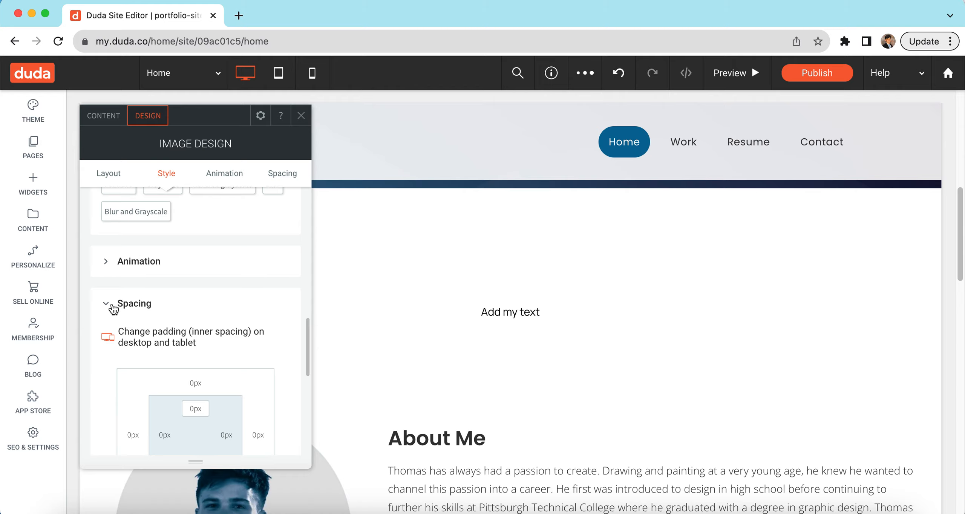
pyautogui.click(113, 309)
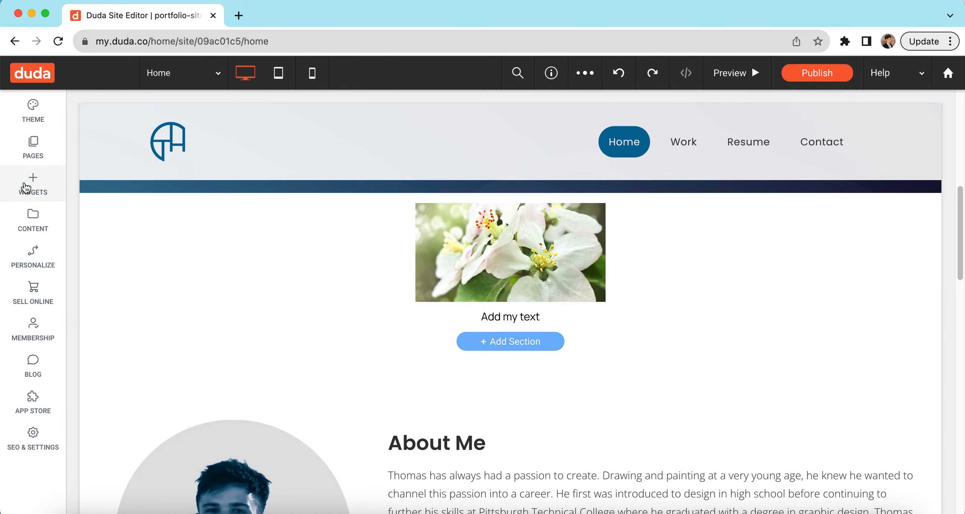
# Delete the flower image from the row above About Me.
pyautogui.click(27, 185)
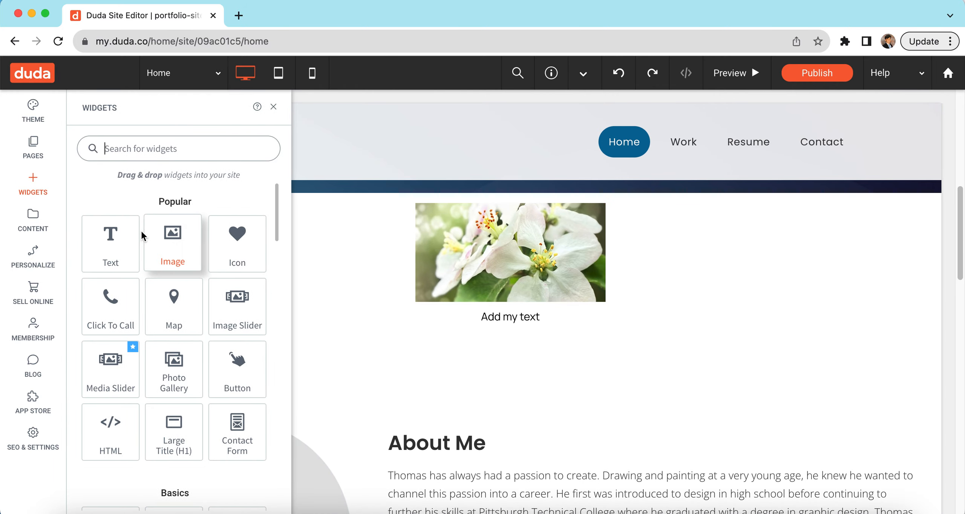
pyautogui.click(591, 215)
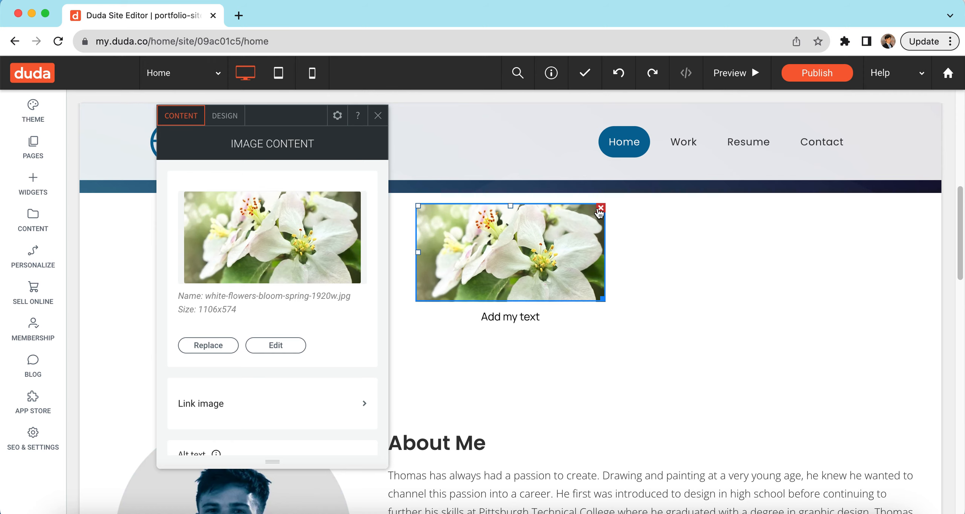
pyautogui.click(599, 209)
# Place an Icon widget above "Add my text" and open its icon picker.
pyautogui.click(33, 182)
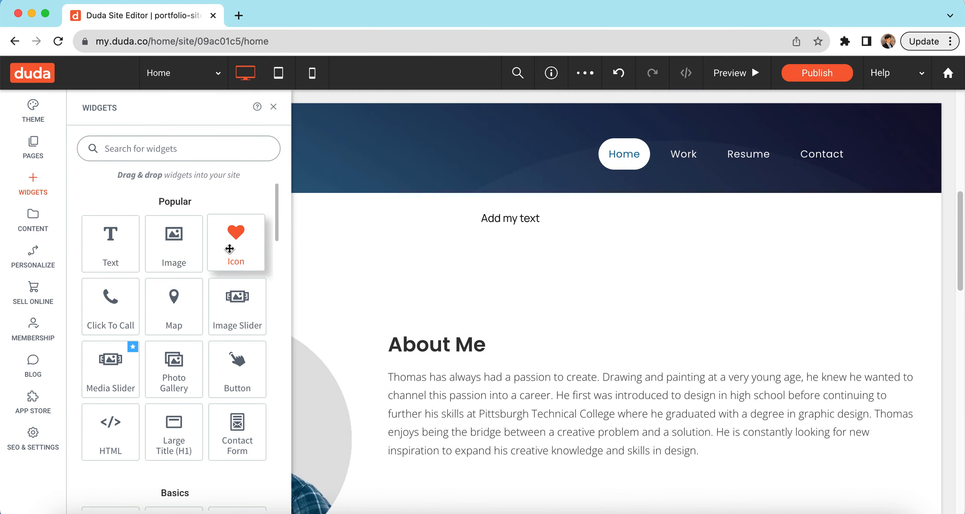
pyautogui.moveTo(234, 265); pyautogui.dragTo(473, 226)
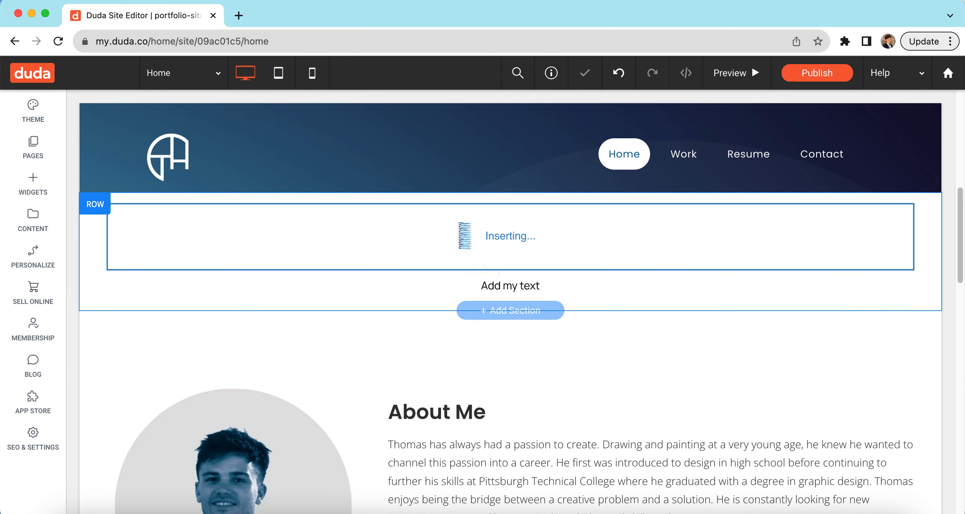
pyautogui.click(315, 292)
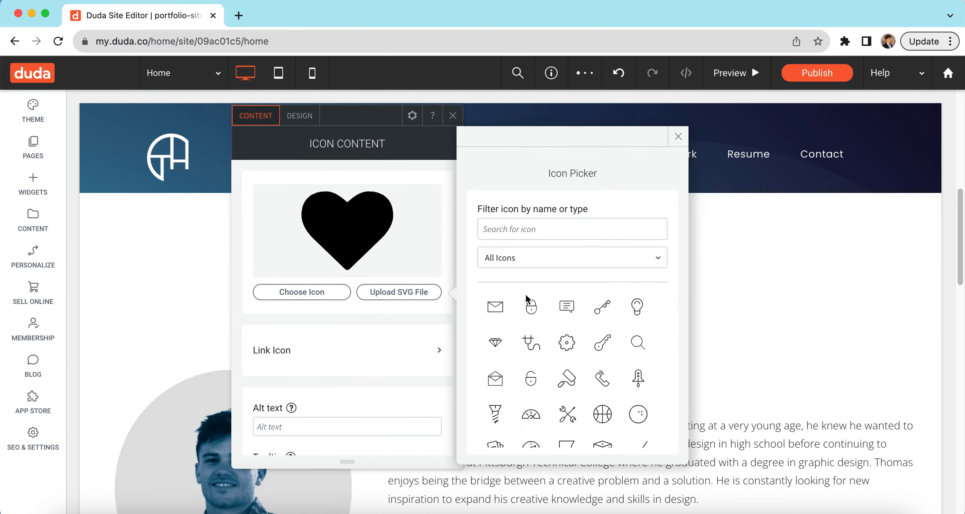
# Look through the available icons, check the SVG upload option without choosing a file, and close the heart icon's settings.
pyautogui.scroll(-15, 509, 344)
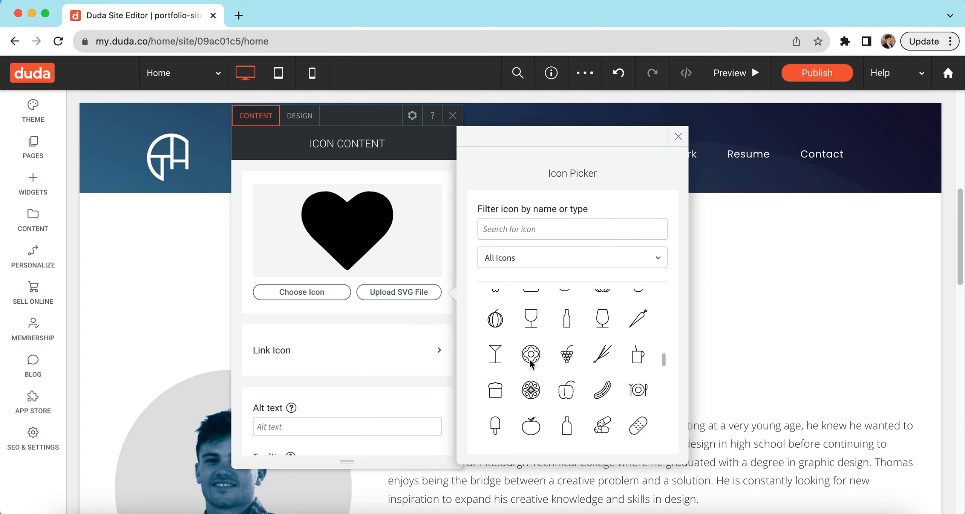
pyautogui.scroll(-10, 532, 364)
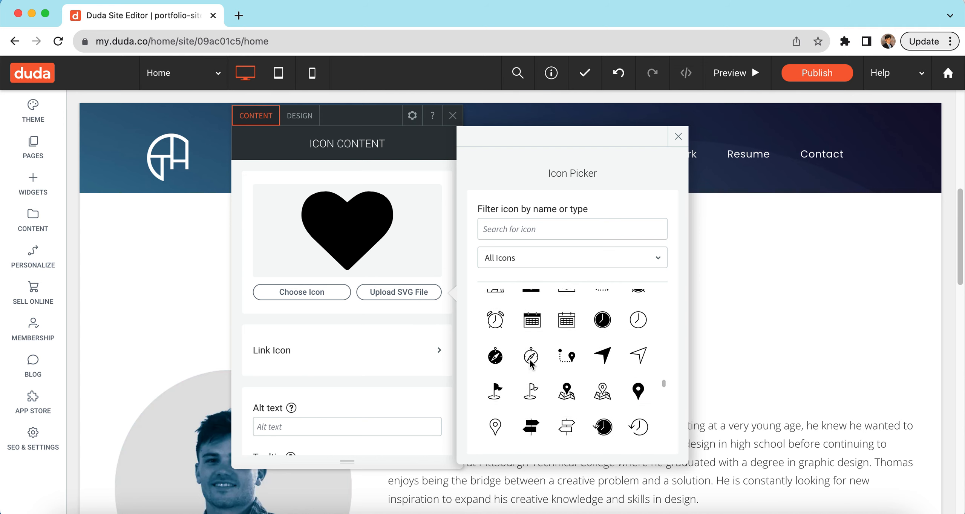
pyautogui.scroll(-2, 536, 365)
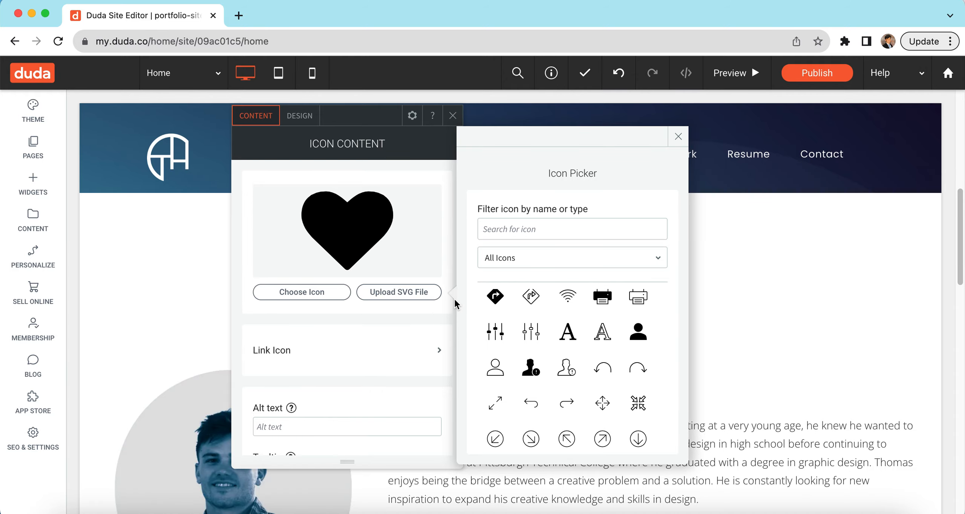
pyautogui.click(438, 290)
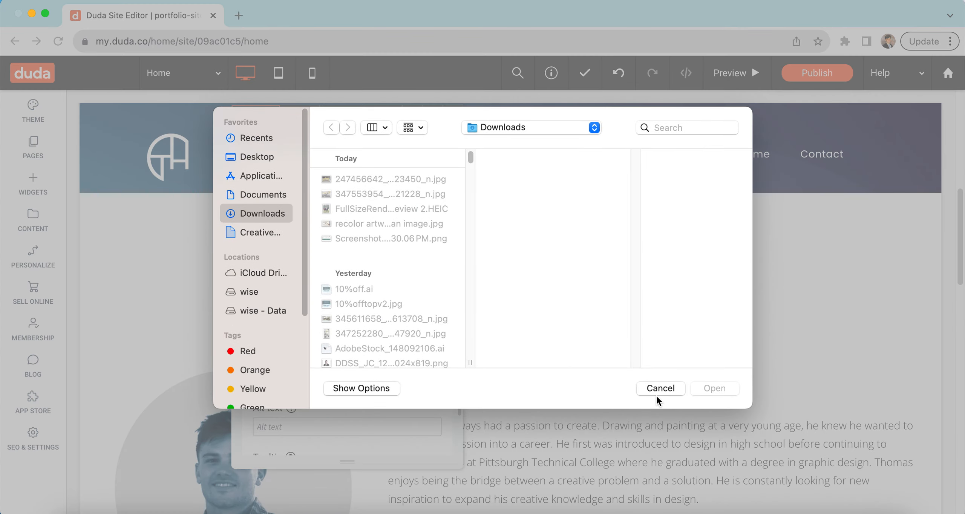
pyautogui.click(658, 392)
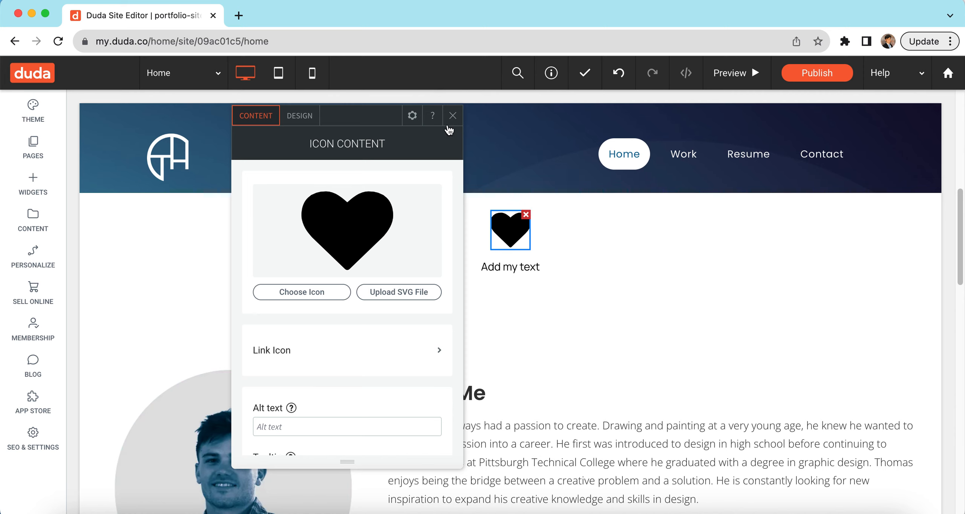
pyautogui.click(453, 115)
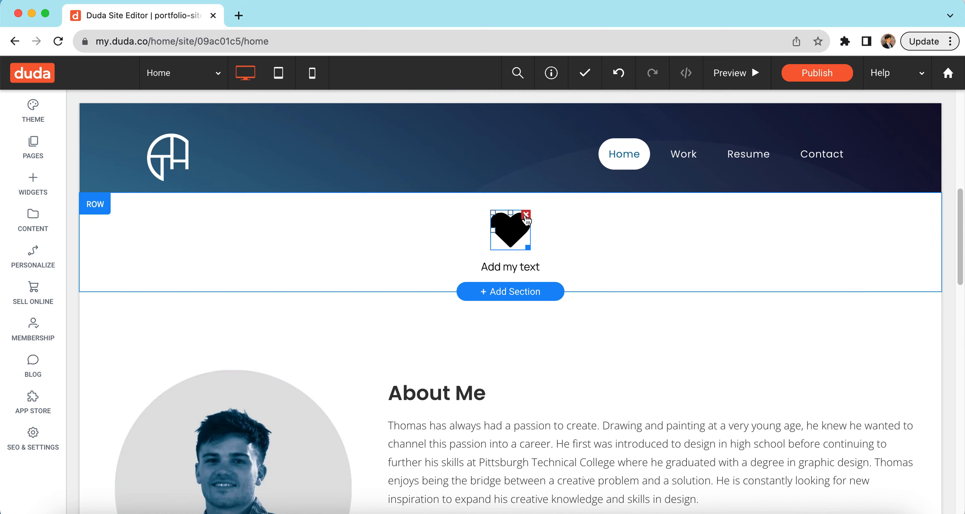
# Delete the heart icon from the row above About Me and place a Button widget above "Add my text".
pyautogui.click(526, 215)
pyautogui.click(50, 189)
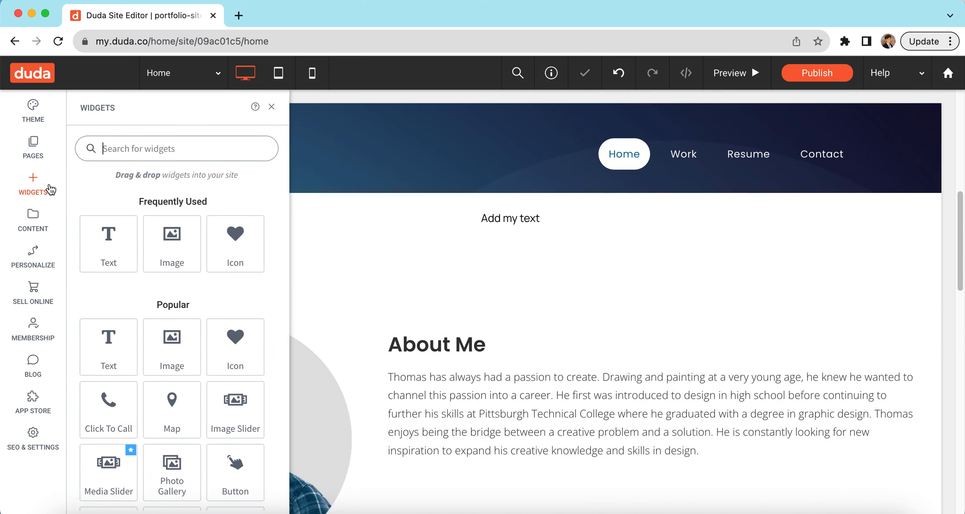
pyautogui.scroll(-2, 237, 303)
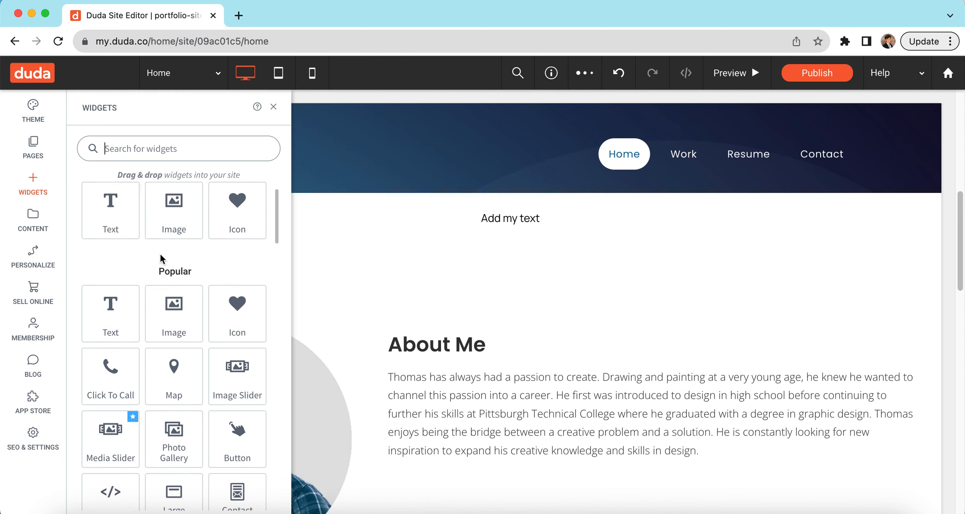
pyautogui.scroll(2, 160, 257)
pyautogui.scroll(-3, 183, 274)
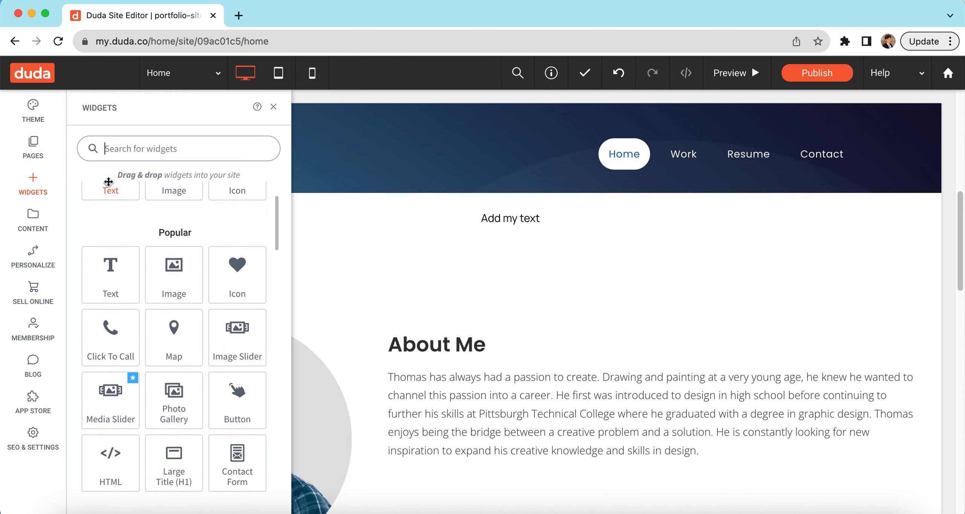
pyautogui.scroll(-1, 151, 279)
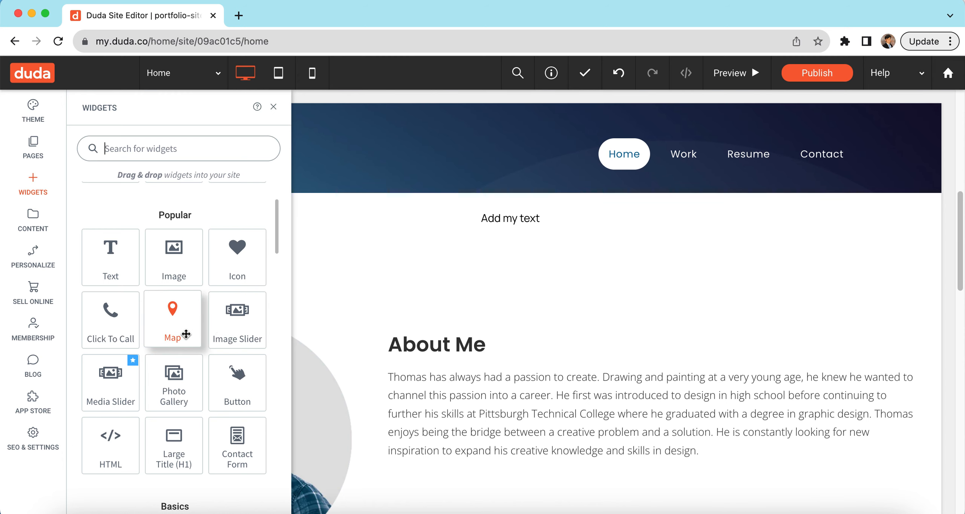
pyautogui.scroll(-1, 211, 371)
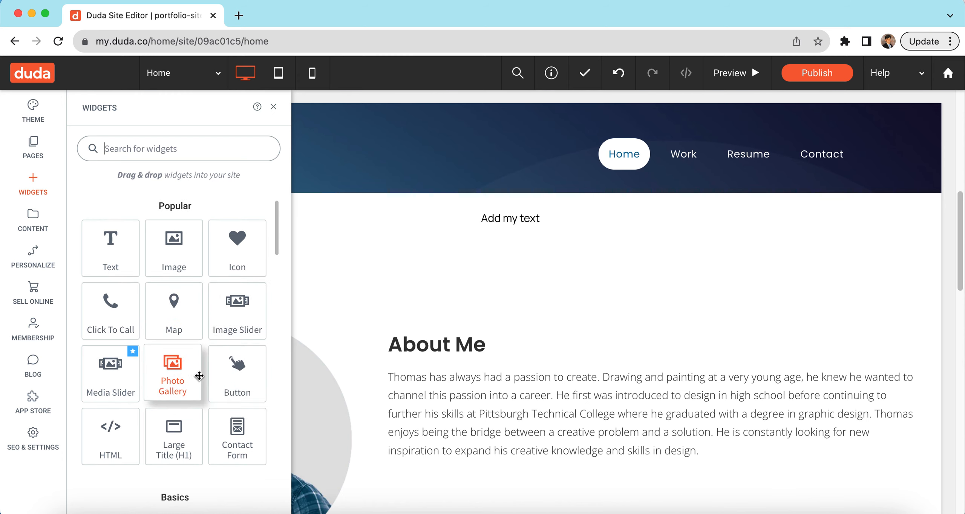
pyautogui.moveTo(234, 371); pyautogui.dragTo(505, 232)
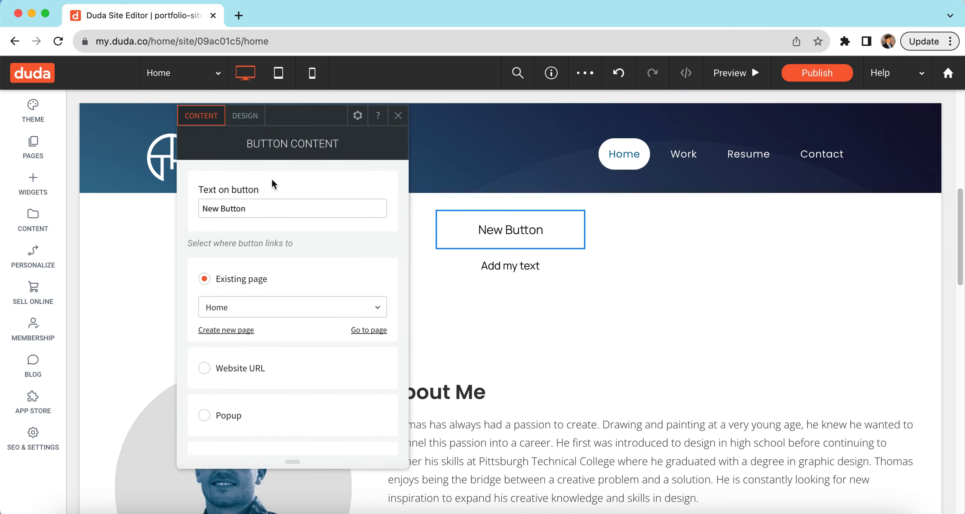
# Set the new button's background color to the saved blue.
pyautogui.scroll(-5, 319, 372)
pyautogui.scroll(3, 323, 361)
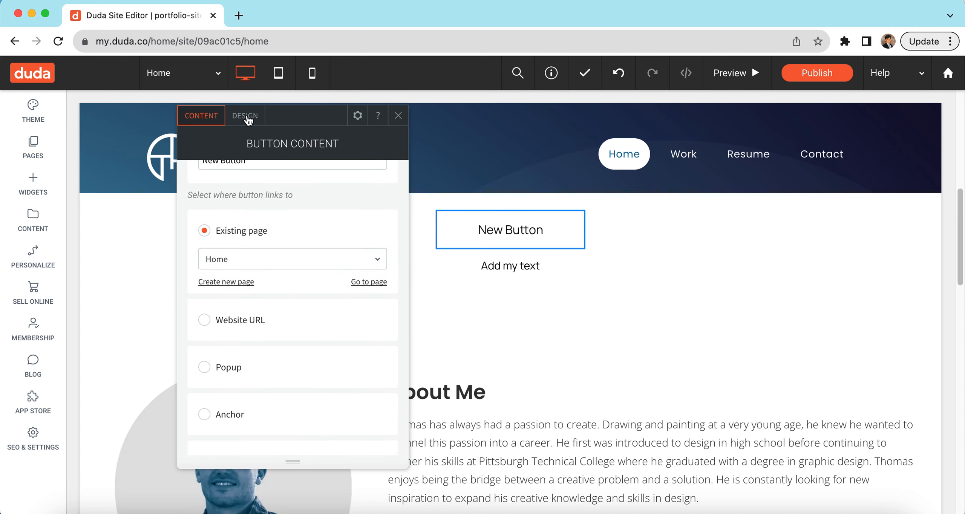
pyautogui.click(246, 115)
pyautogui.scroll(-4, 324, 343)
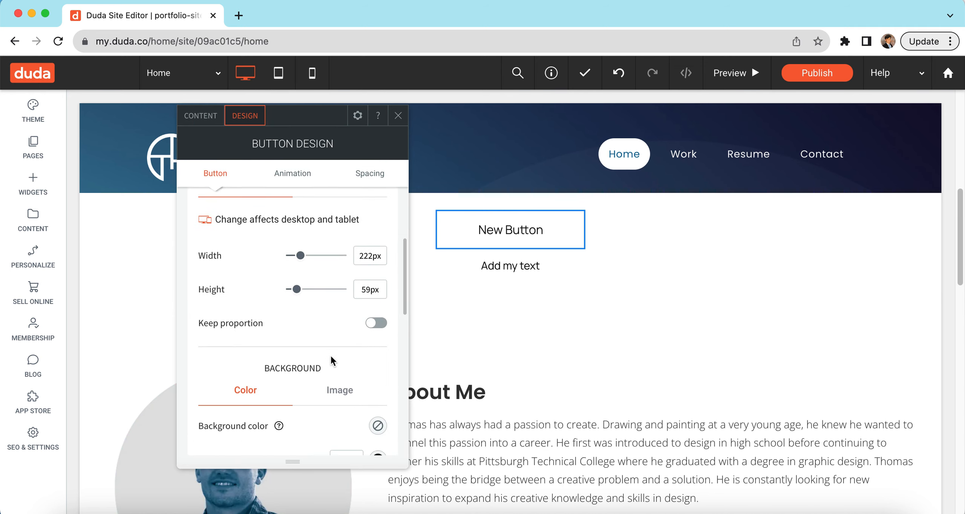
pyautogui.scroll(-1, 332, 362)
pyautogui.click(378, 385)
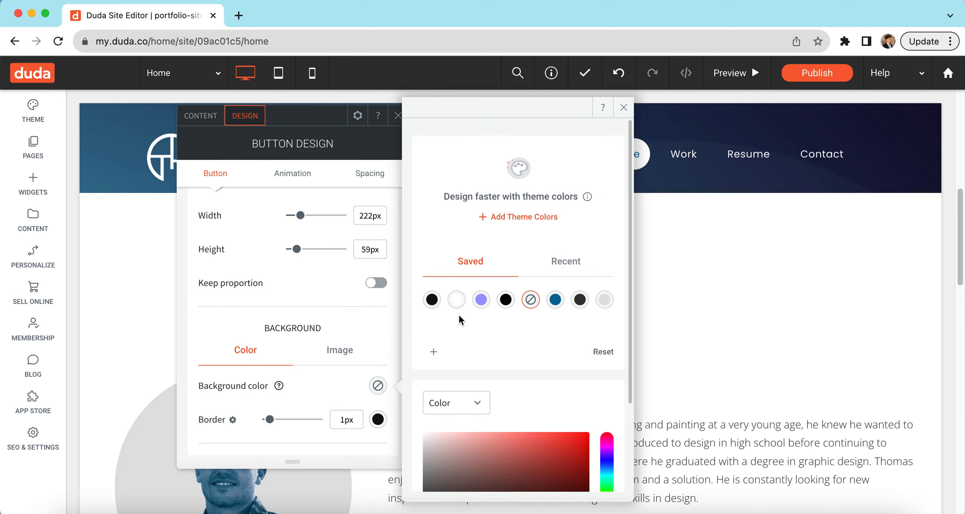
pyautogui.click(555, 299)
pyautogui.click(375, 133)
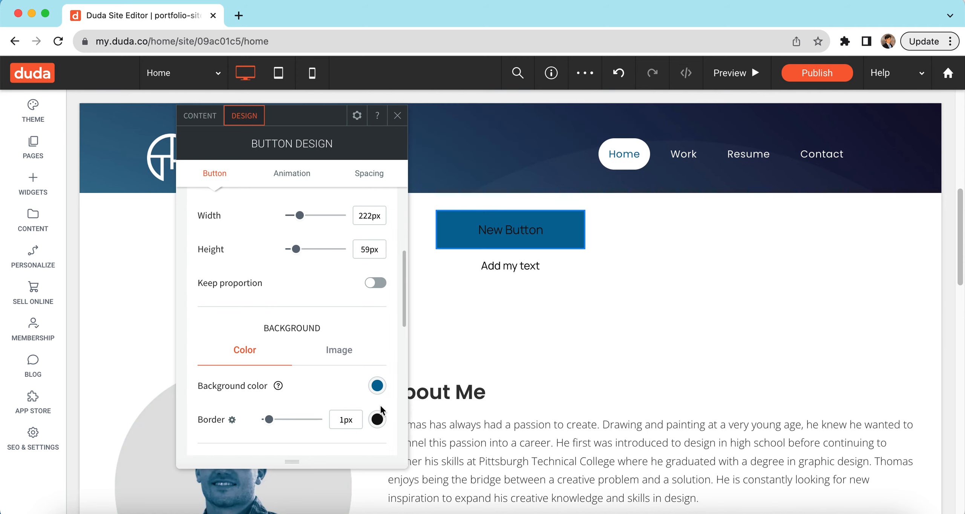
# Set the button text's font color to white.
pyautogui.scroll(3, 348, 369)
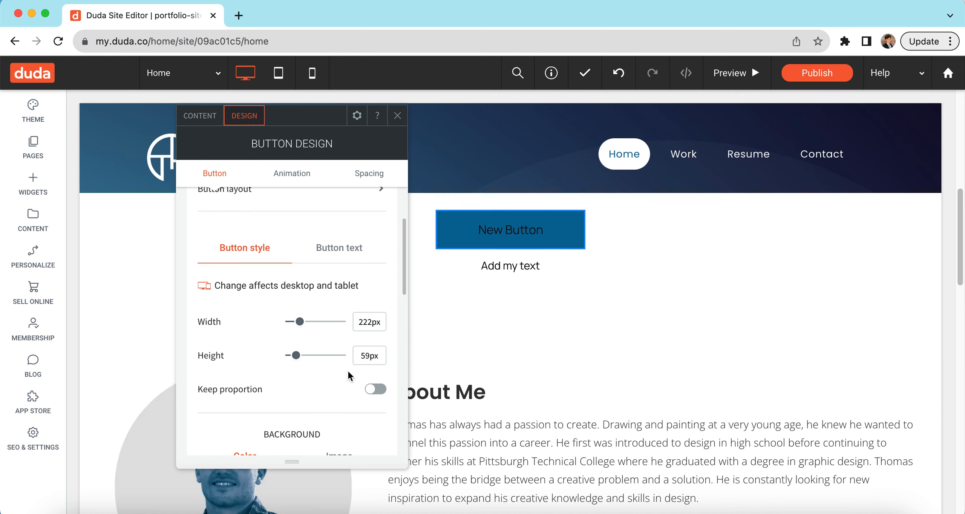
pyautogui.click(325, 253)
pyautogui.click(377, 389)
pyautogui.click(454, 302)
pyautogui.click(319, 377)
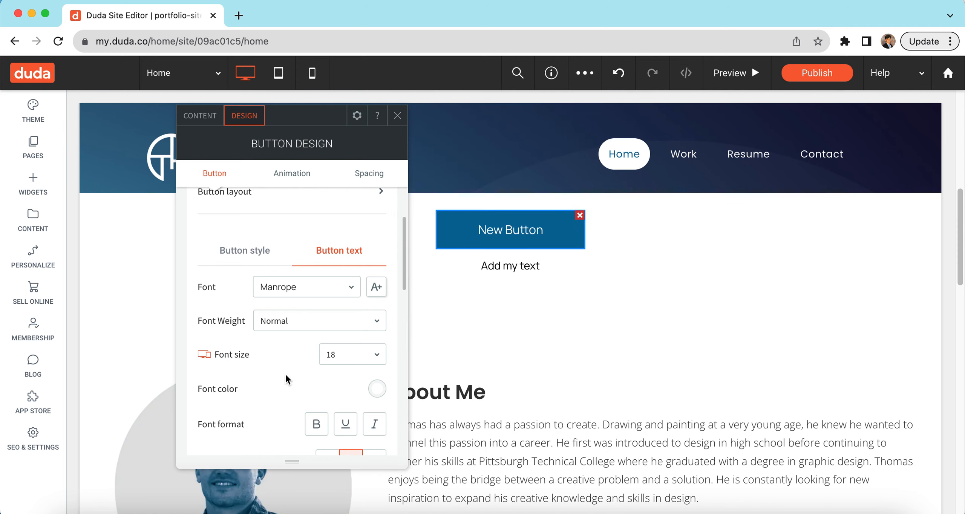
# Change the button's layout to the pill shape with fully rounded ends.
pyautogui.scroll(-3, 295, 365)
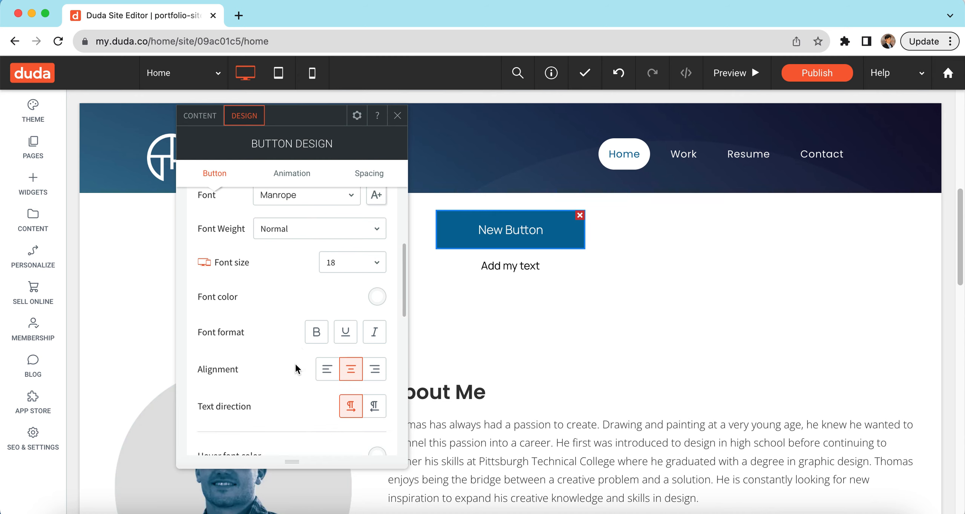
pyautogui.scroll(-1, 266, 297)
pyautogui.scroll(5, 269, 297)
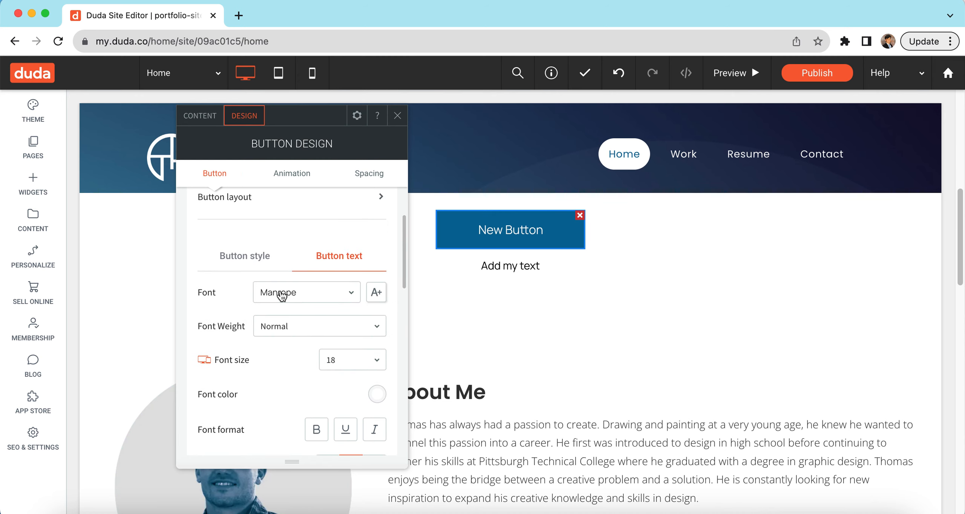
pyautogui.click(305, 299)
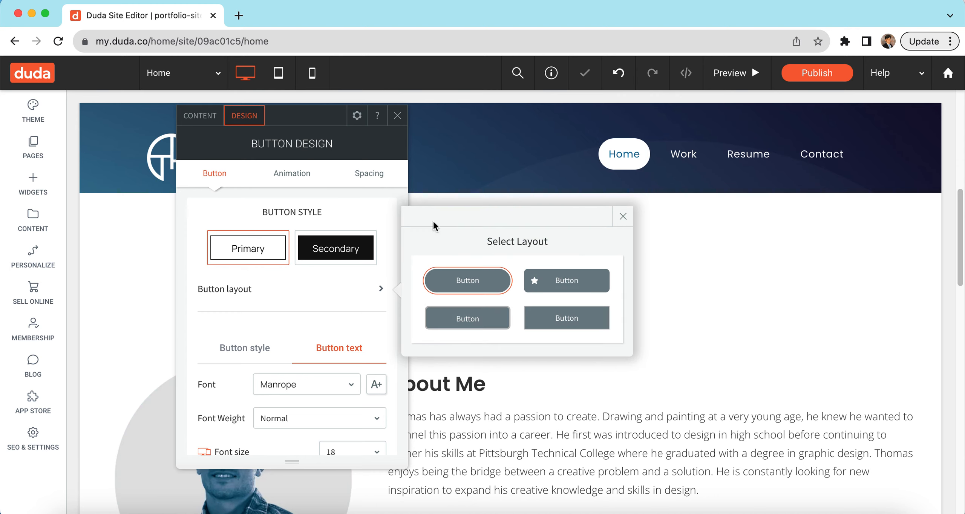
pyautogui.click(360, 203)
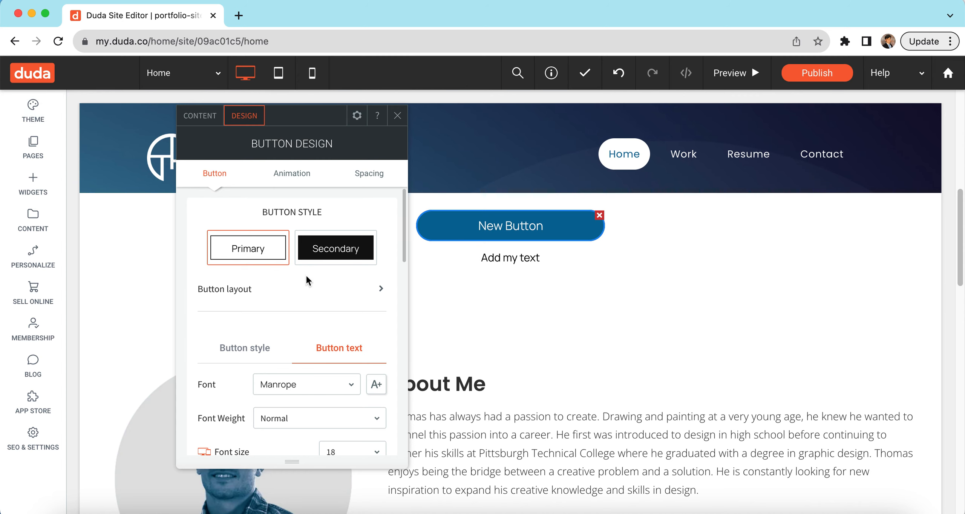
# Look through the button's text formatting, hover font and floating settings.
pyautogui.scroll(-3, 338, 297)
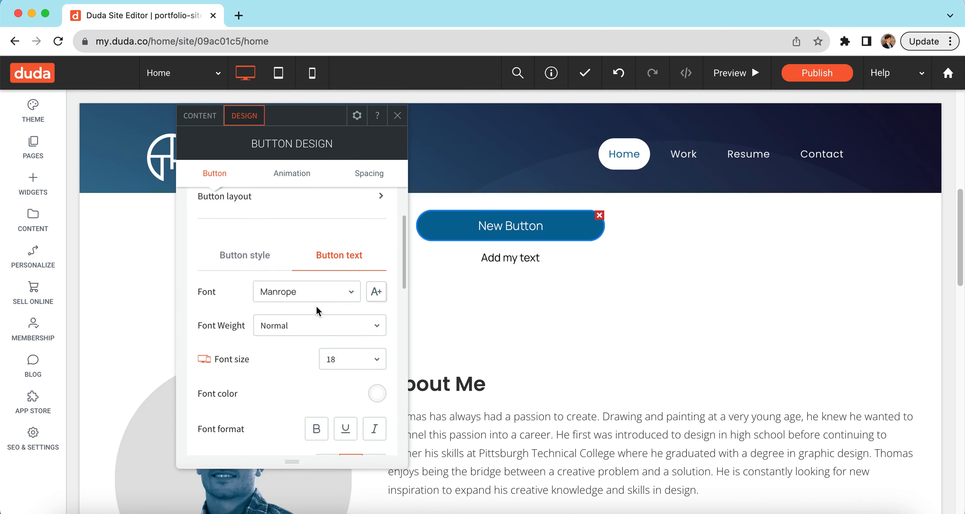
pyautogui.scroll(-3, 314, 296)
pyautogui.scroll(5, 311, 280)
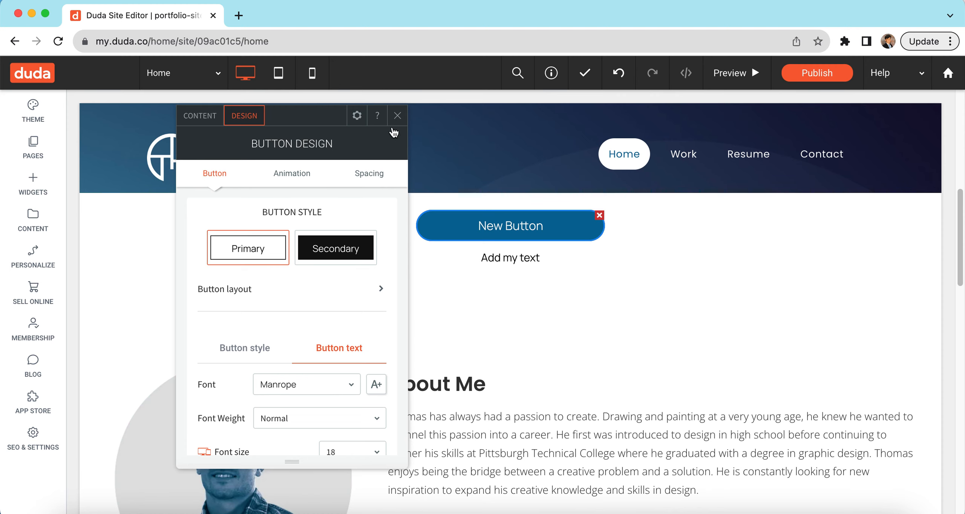
pyautogui.scroll(-8, 334, 286)
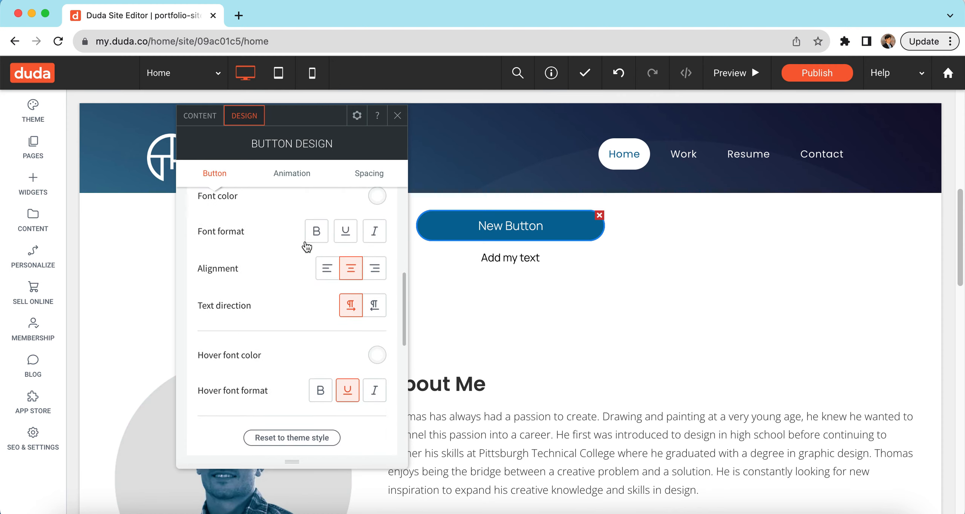
pyautogui.scroll(-5, 282, 275)
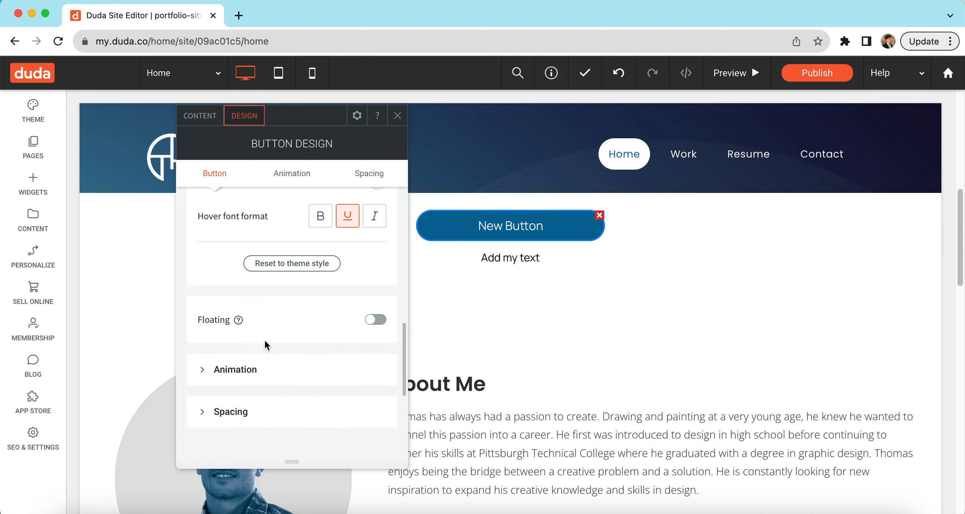
pyautogui.scroll(12, 346, 327)
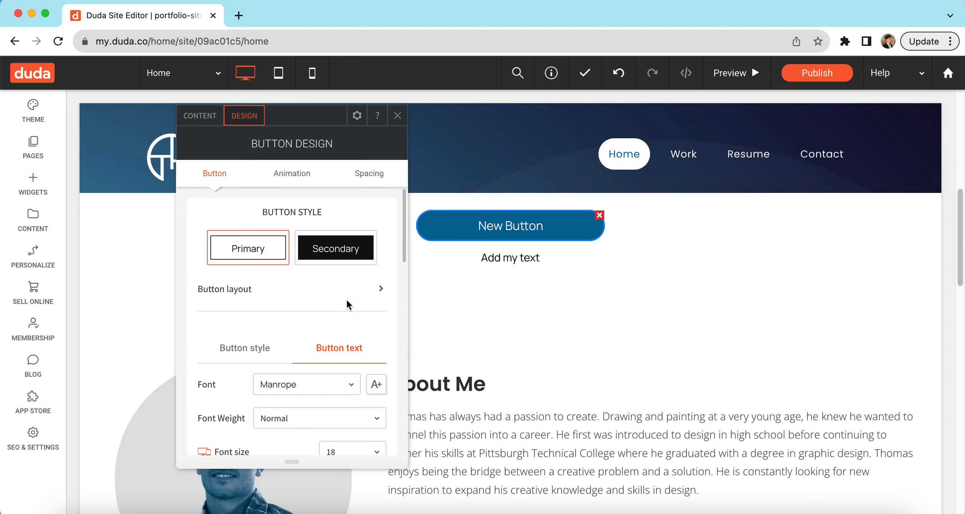
# Look through the button's style settings, including size, border, hover colors and rounded corners, and toggle its shadow on and off.
pyautogui.click(258, 352)
pyautogui.scroll(-4, 331, 317)
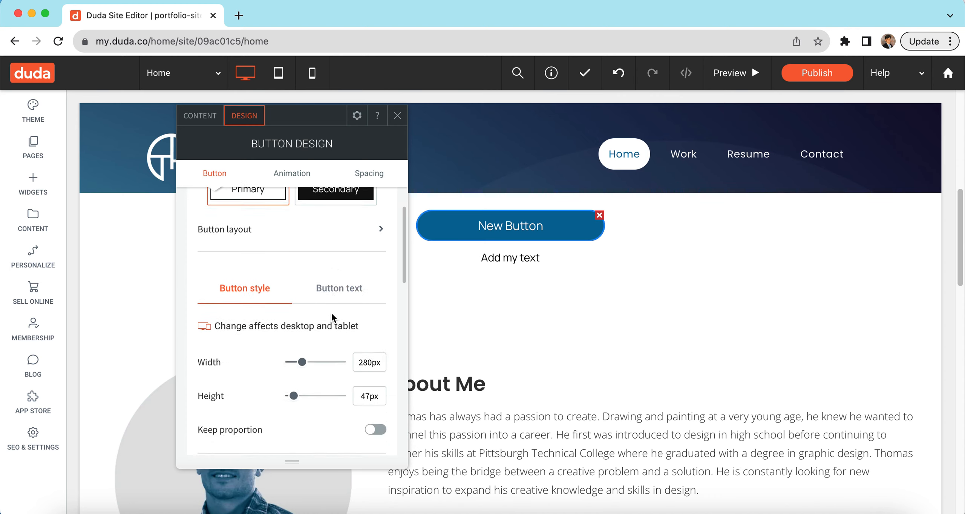
pyautogui.scroll(-4, 331, 316)
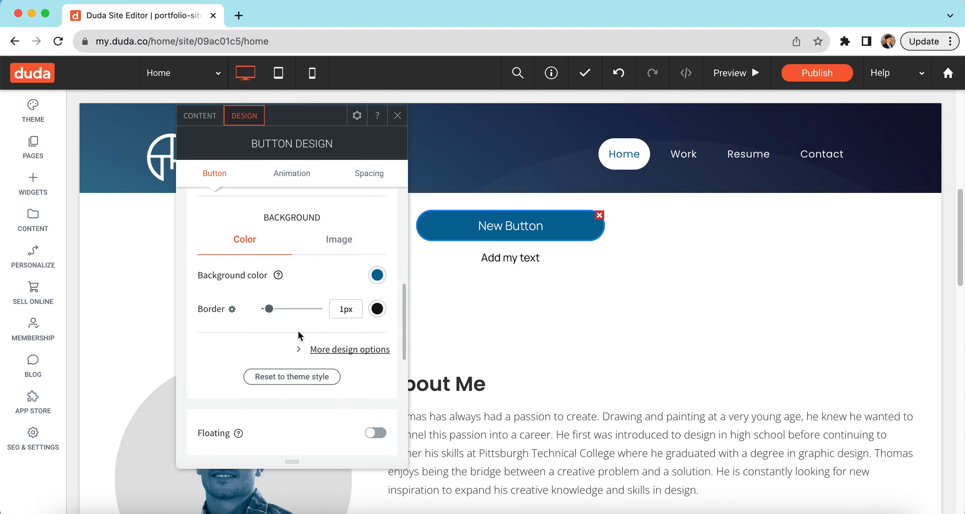
pyautogui.scroll(-1, 345, 368)
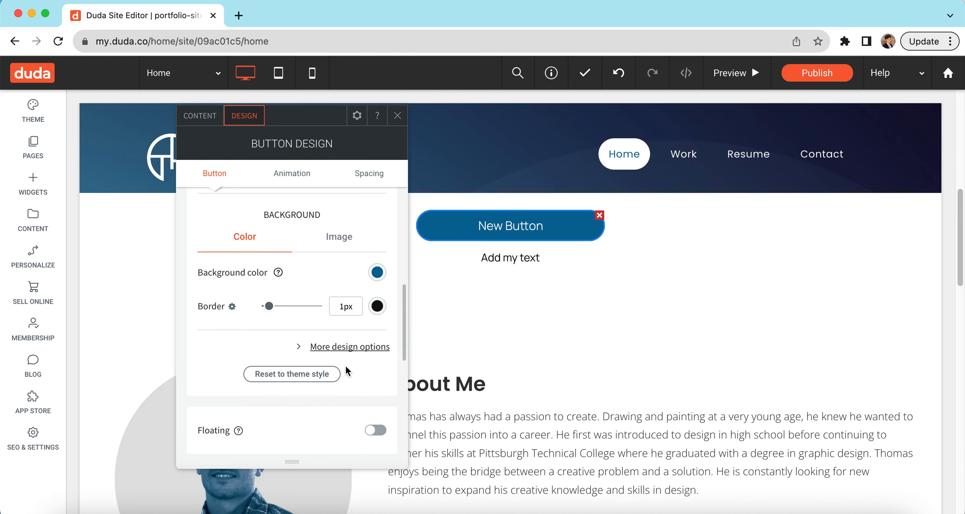
pyautogui.click(331, 336)
pyautogui.scroll(-1, 327, 351)
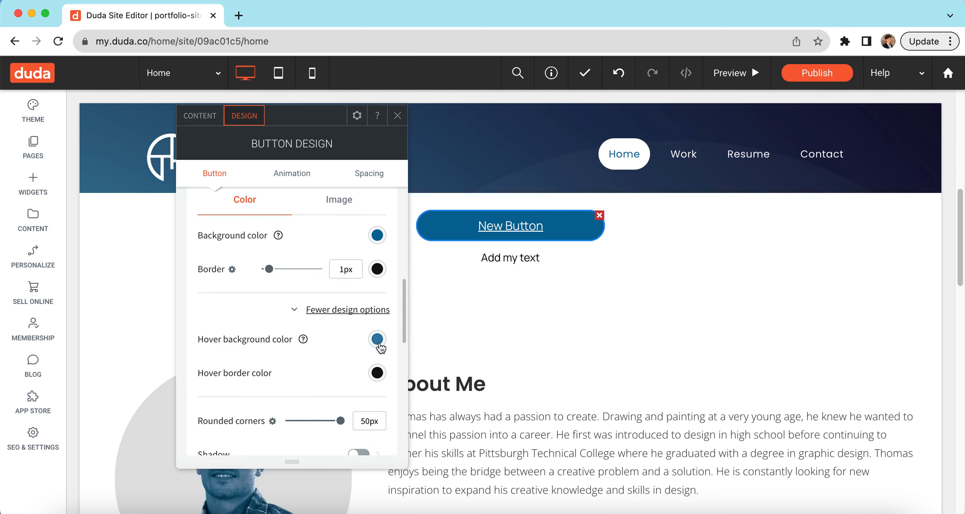
pyautogui.scroll(-5, 309, 349)
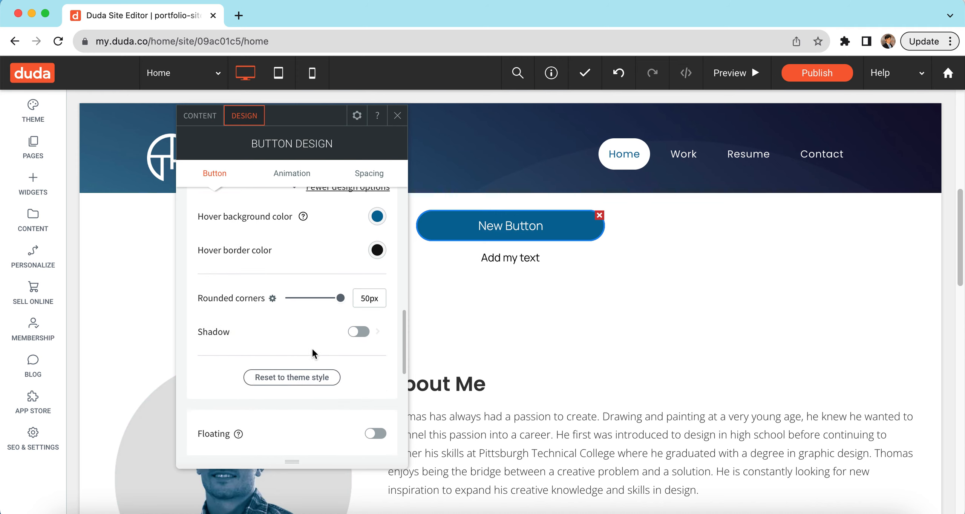
pyautogui.click(360, 332)
pyautogui.click(358, 332)
pyautogui.scroll(-8, 275, 307)
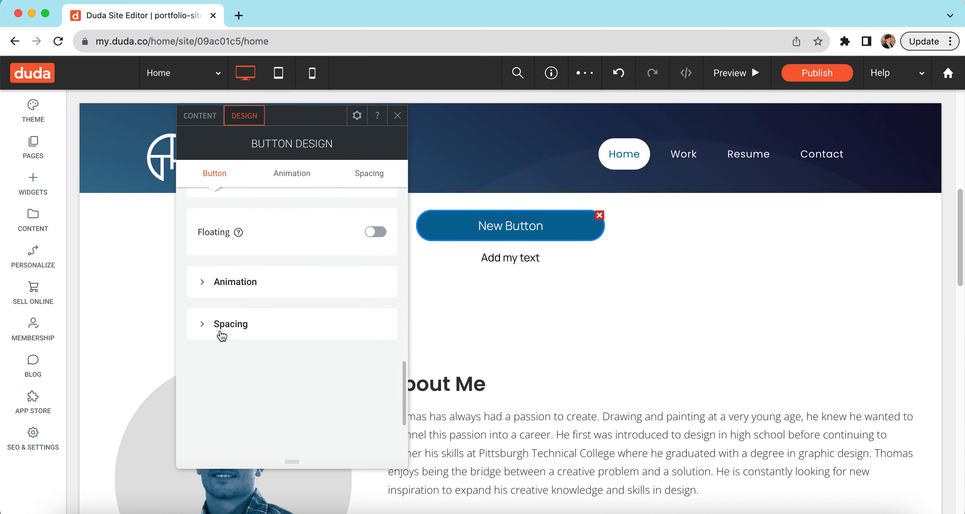
# Change the text on the button to "Click Here".
pyautogui.click(203, 117)
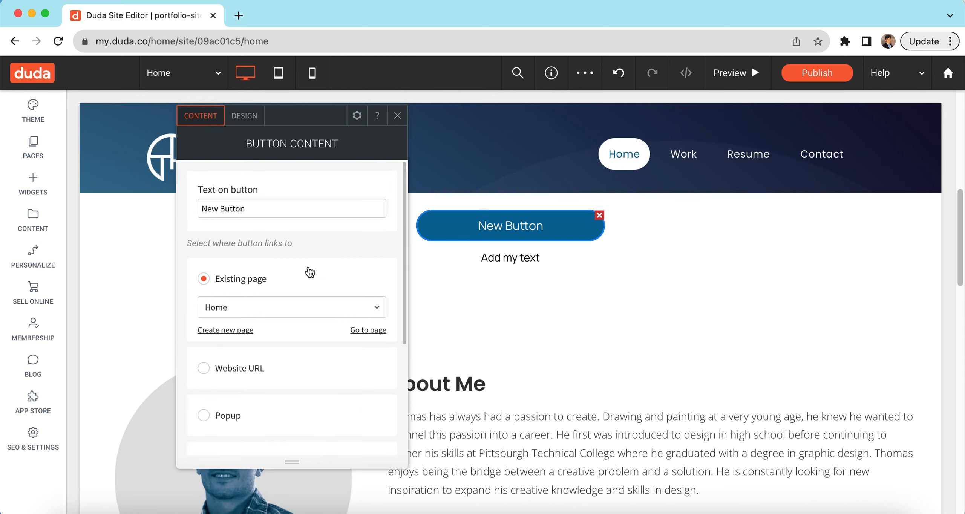
pyautogui.moveTo(259, 209); pyautogui.dragTo(187, 208)
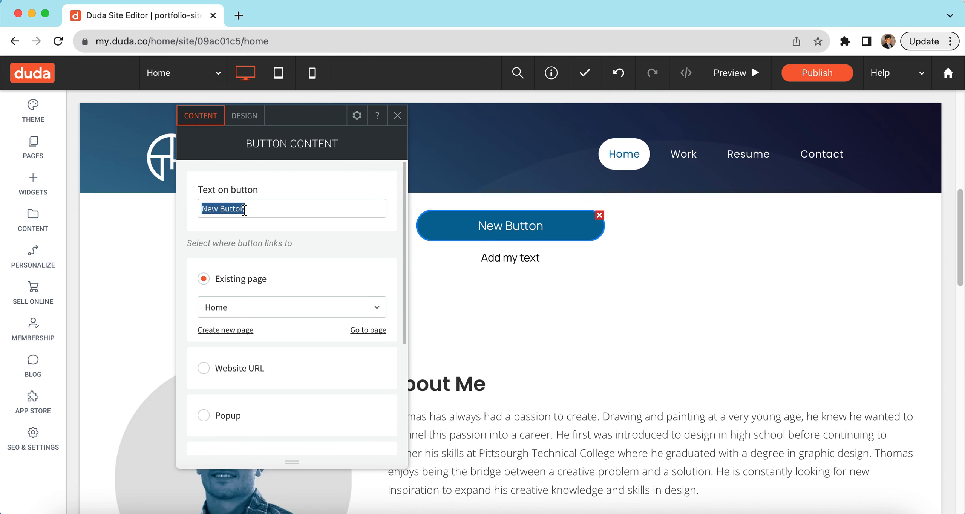
pyautogui.write('Click Here')
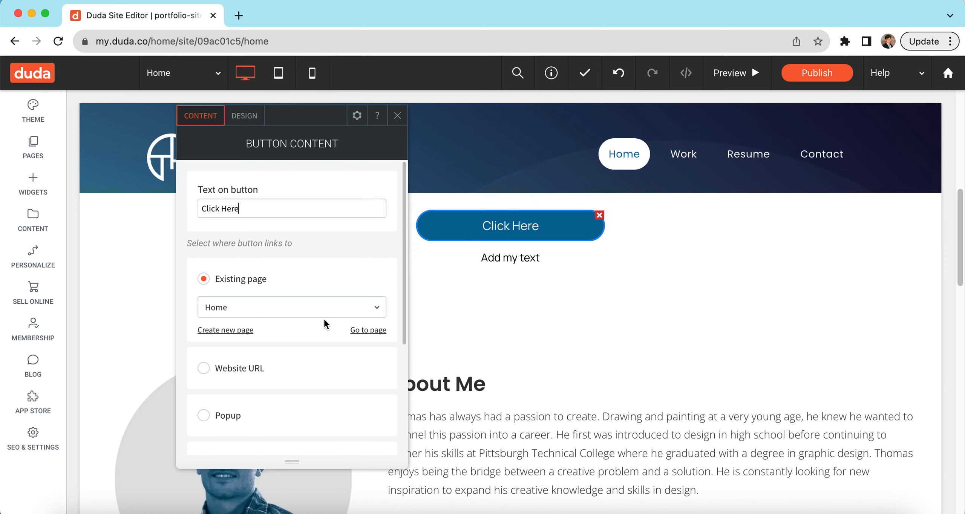
# Browse the existing pages the button can link to without choosing another, and try the Website URL link option.
pyautogui.click(255, 316)
pyautogui.scroll(-1, 293, 354)
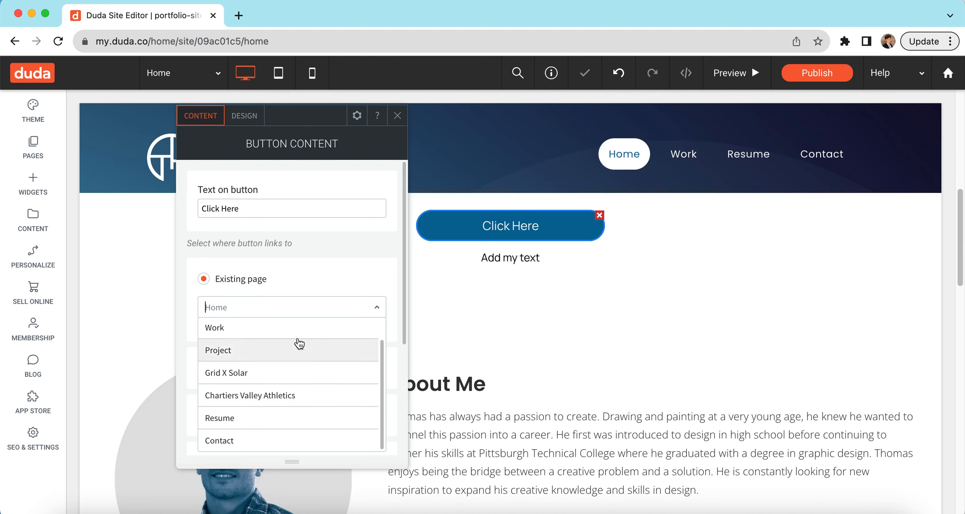
pyautogui.click(327, 275)
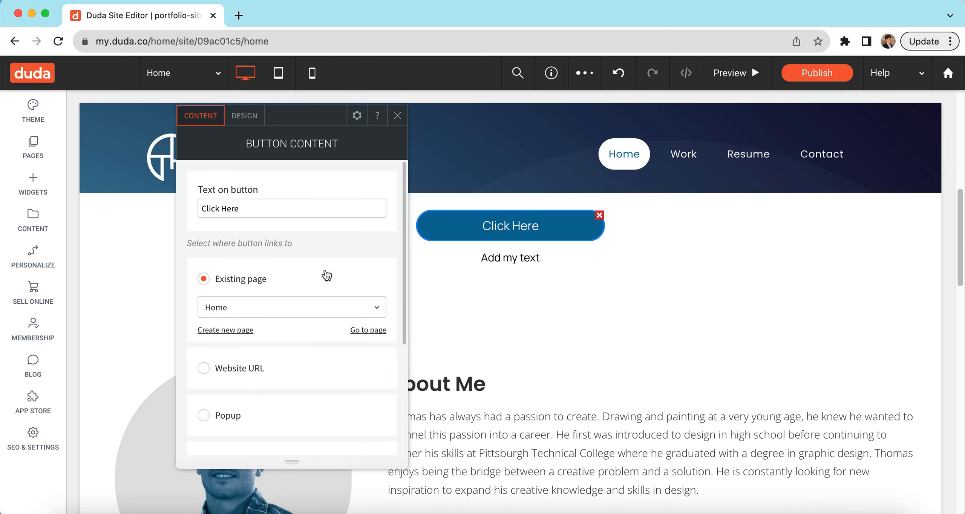
pyautogui.scroll(-3, 310, 328)
pyautogui.click(228, 254)
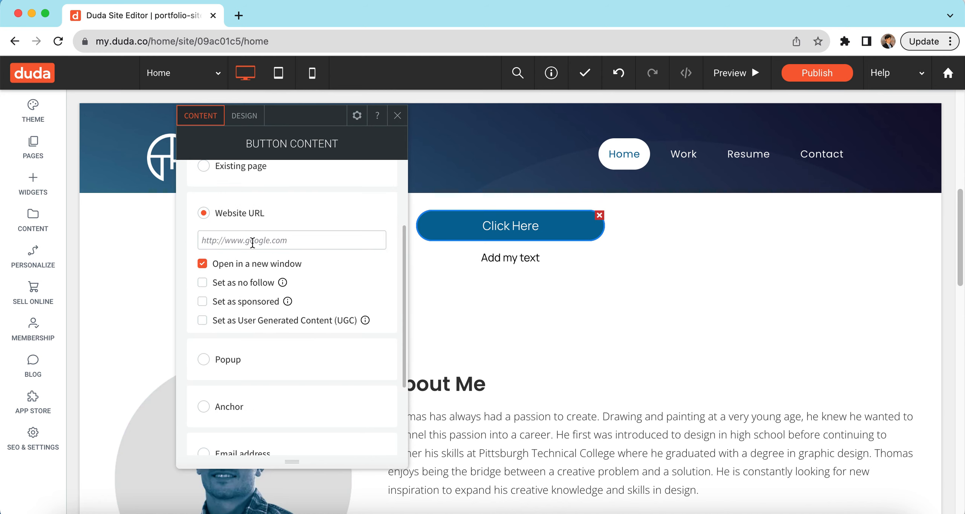
pyautogui.scroll(-4, 259, 353)
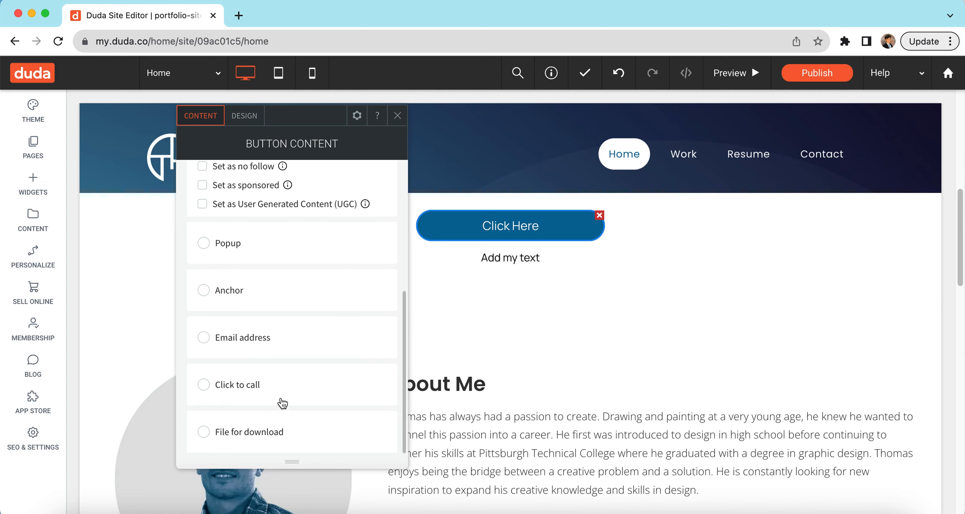
# Try the File for download link option on the button and view the file library without choosing a file.
pyautogui.click(270, 444)
pyautogui.click(292, 437)
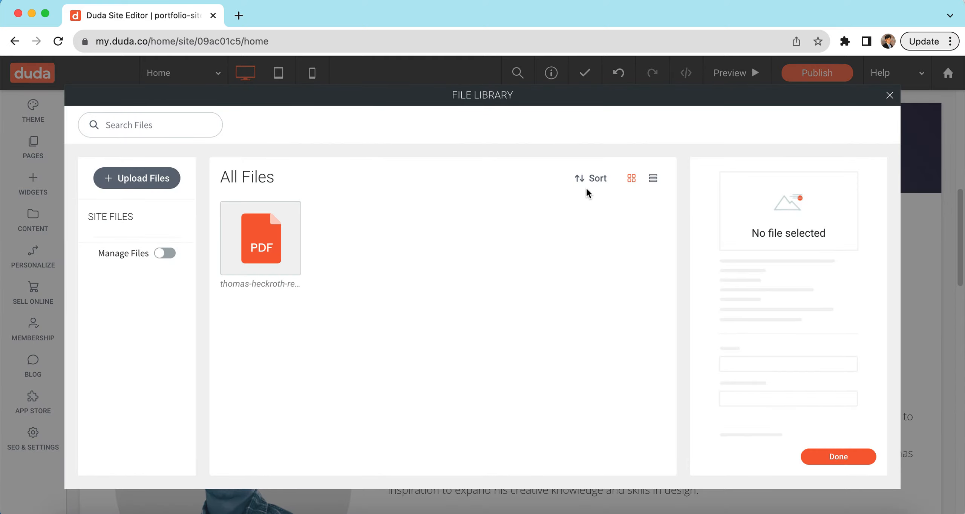
pyautogui.click(890, 95)
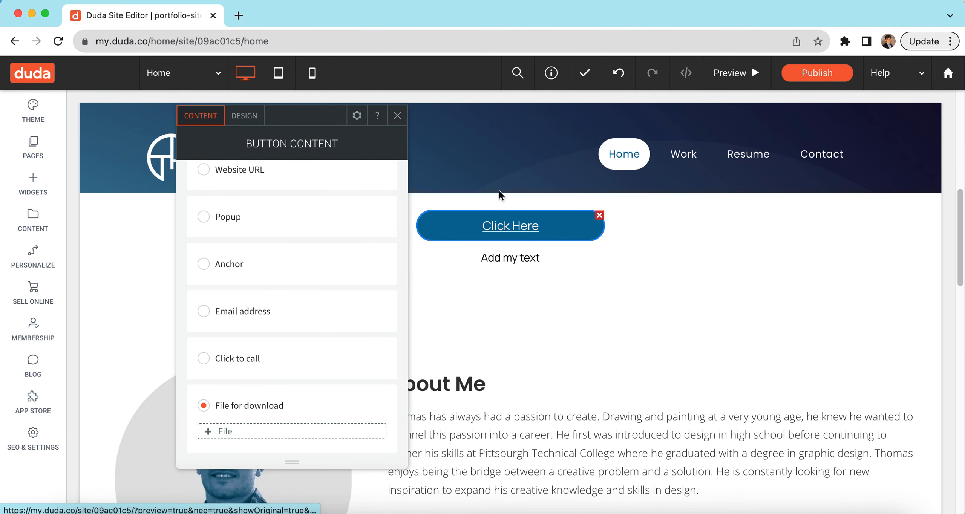
pyautogui.click(397, 115)
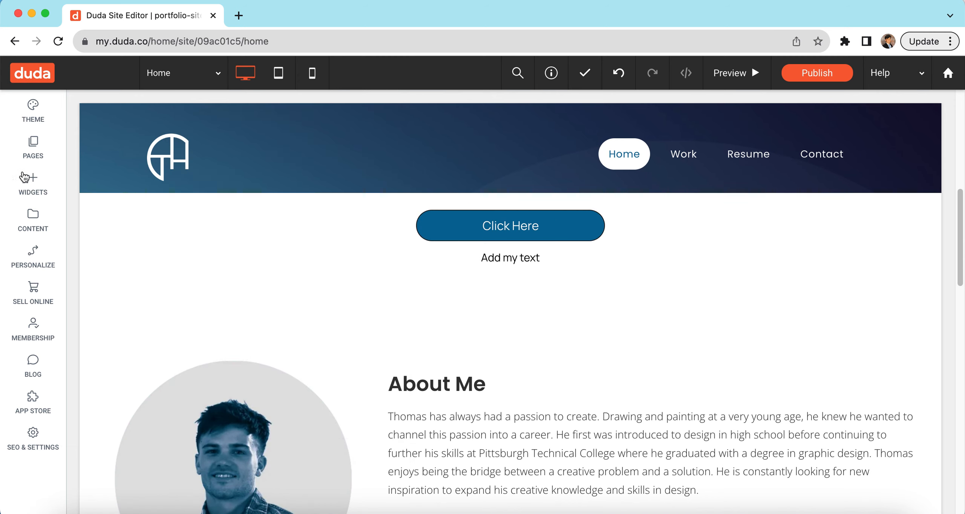
# Add a Contact Form widget between the Click Here button and the text in the new row.
pyautogui.click(19, 187)
pyautogui.scroll(-7, 208, 356)
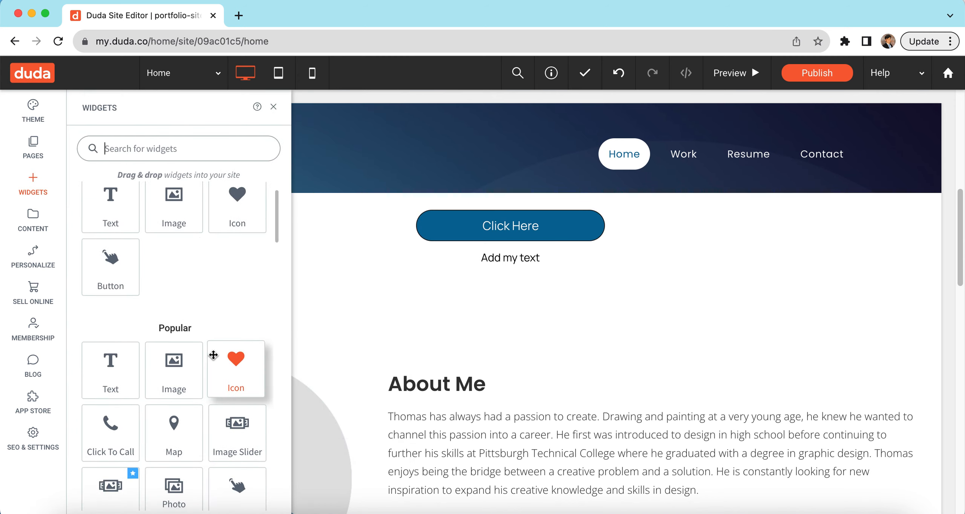
pyautogui.scroll(-3, 225, 339)
pyautogui.moveTo(239, 197); pyautogui.dragTo(448, 240)
pyautogui.scroll(-2, 412, 370)
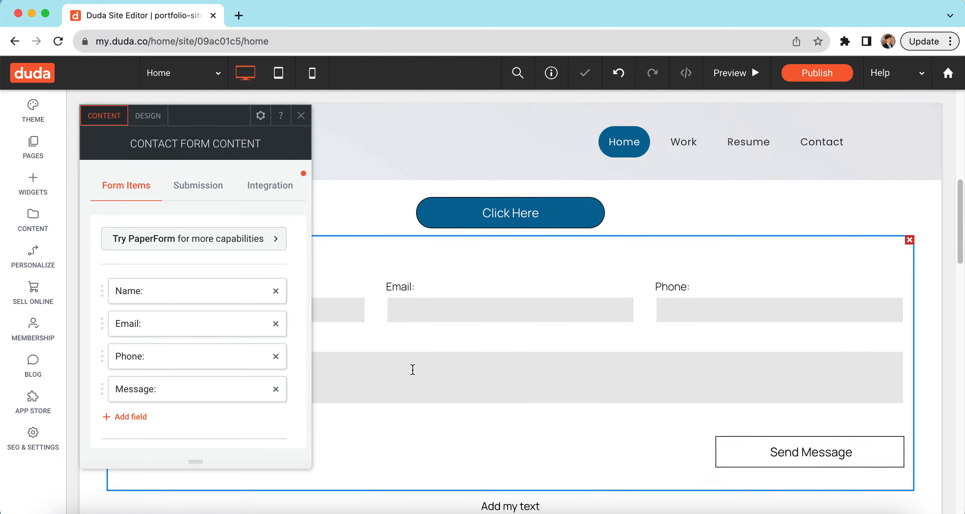
pyautogui.scroll(3, 519, 290)
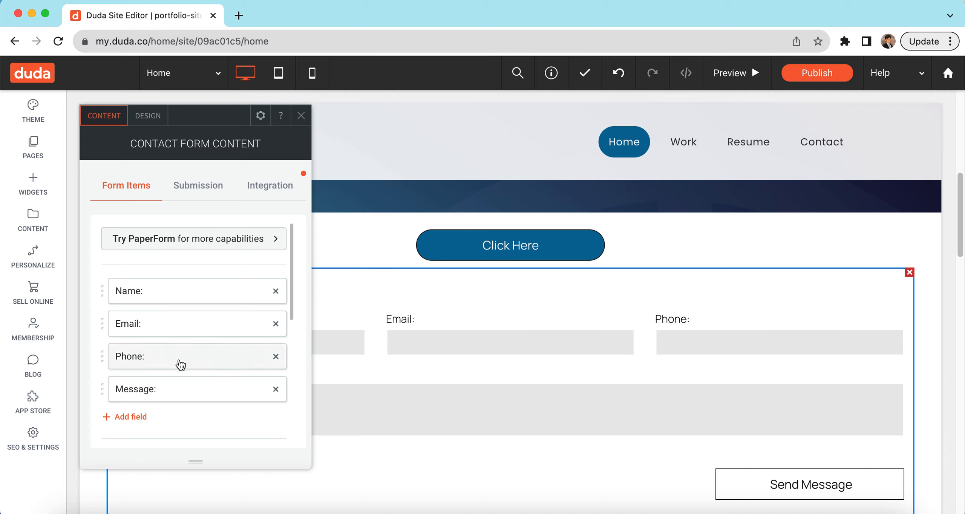
# Add a new field to the contact form and look through the available field types without choosing another.
pyautogui.click(132, 417)
pyautogui.scroll(-1, 407, 324)
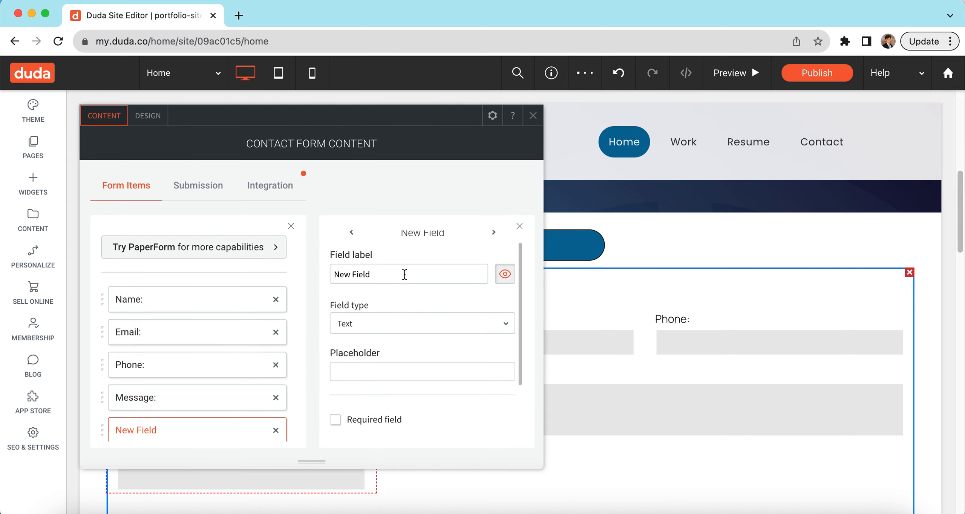
pyautogui.click(430, 323)
pyautogui.scroll(-1, 407, 364)
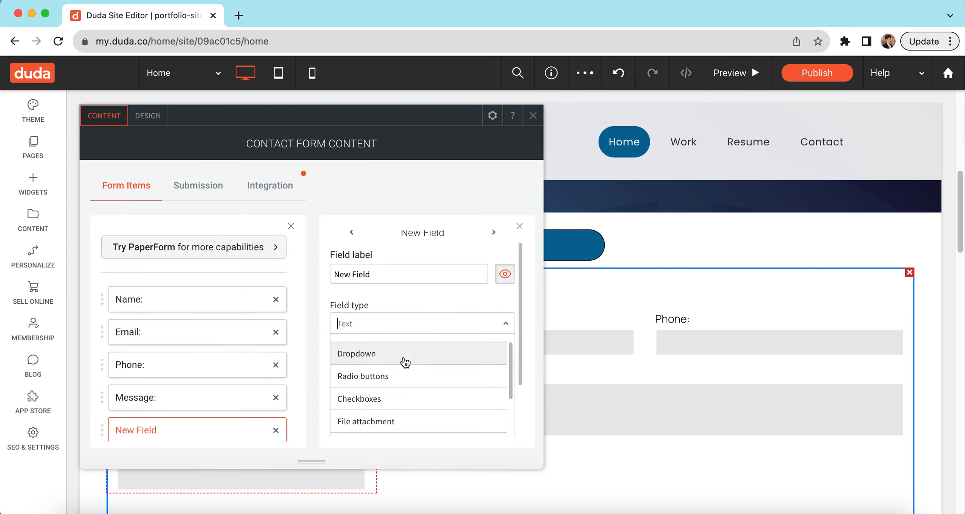
pyautogui.scroll(-3, 407, 383)
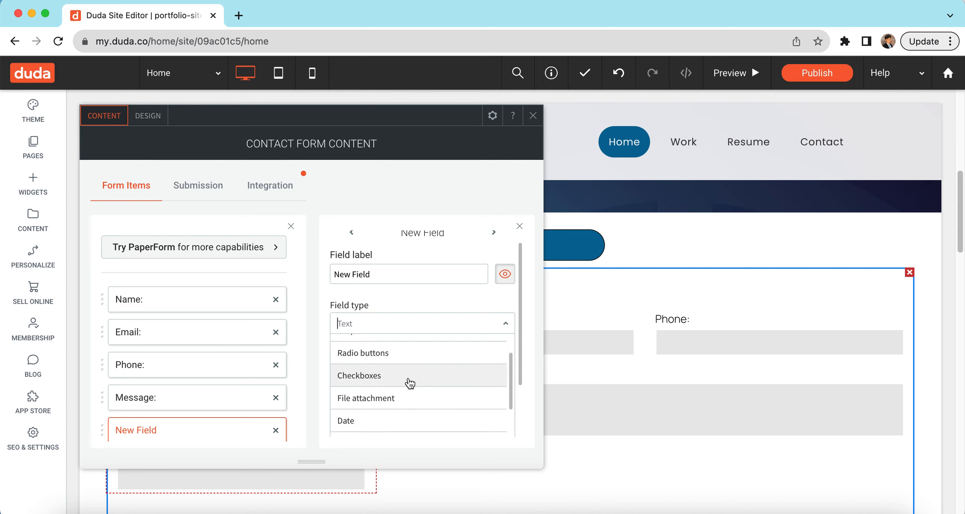
pyautogui.scroll(-2, 409, 382)
pyautogui.scroll(-6, 414, 390)
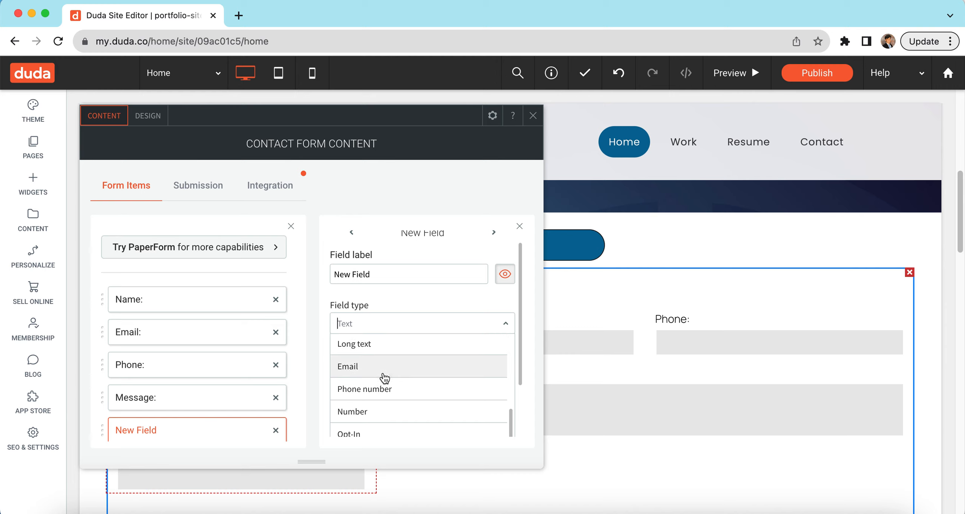
pyautogui.scroll(-3, 430, 414)
pyautogui.scroll(-2, 419, 381)
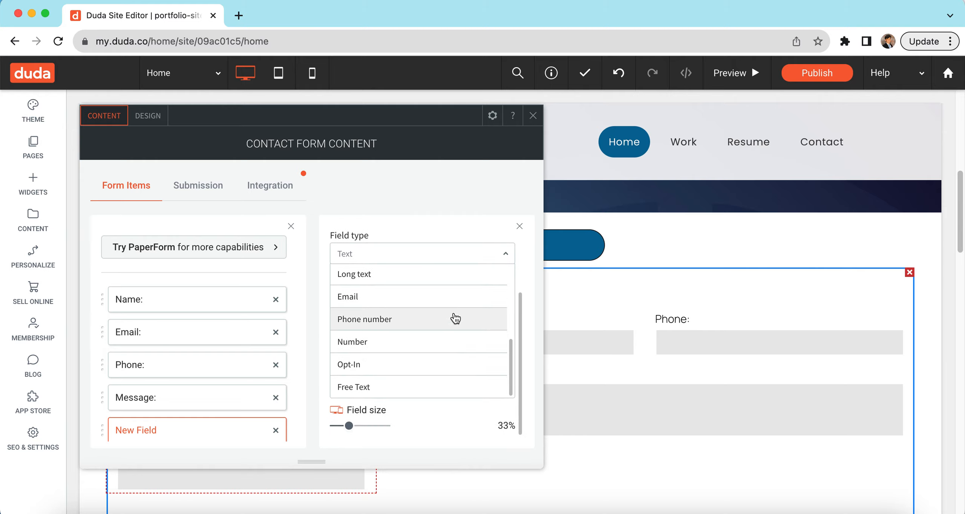
# Close the contact form's settings and delete the form from the row.
pyautogui.click(532, 116)
pyautogui.click(909, 272)
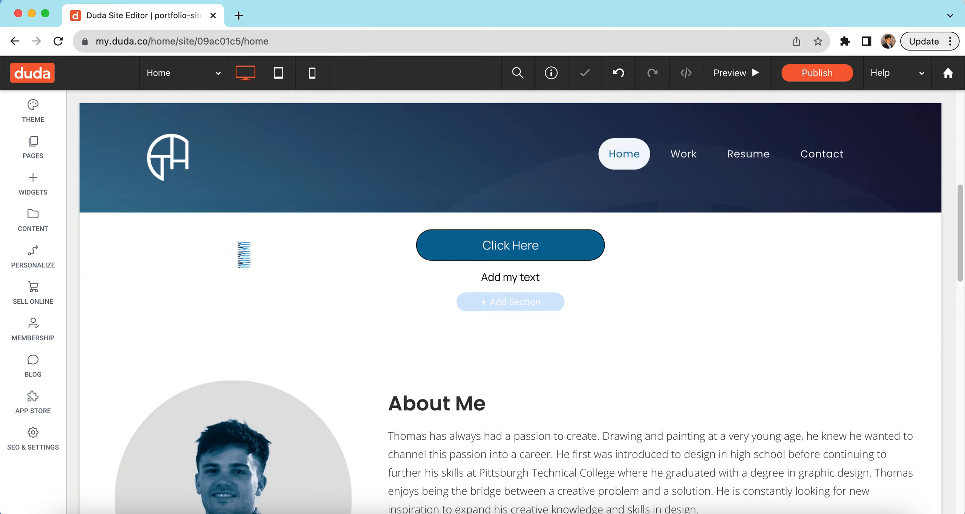
# Look through the Popular, Basics and Media widgets that can be added to the site.
pyautogui.click(37, 181)
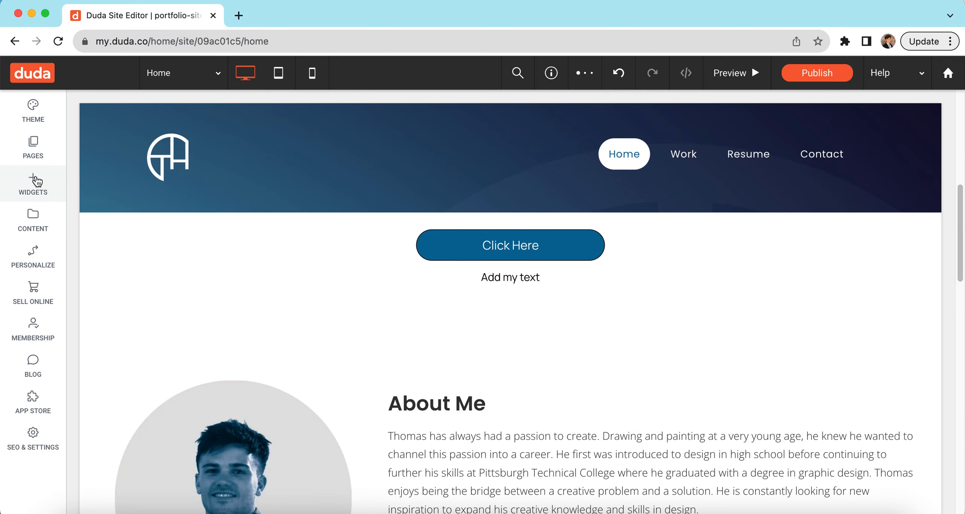
pyautogui.scroll(-6, 200, 340)
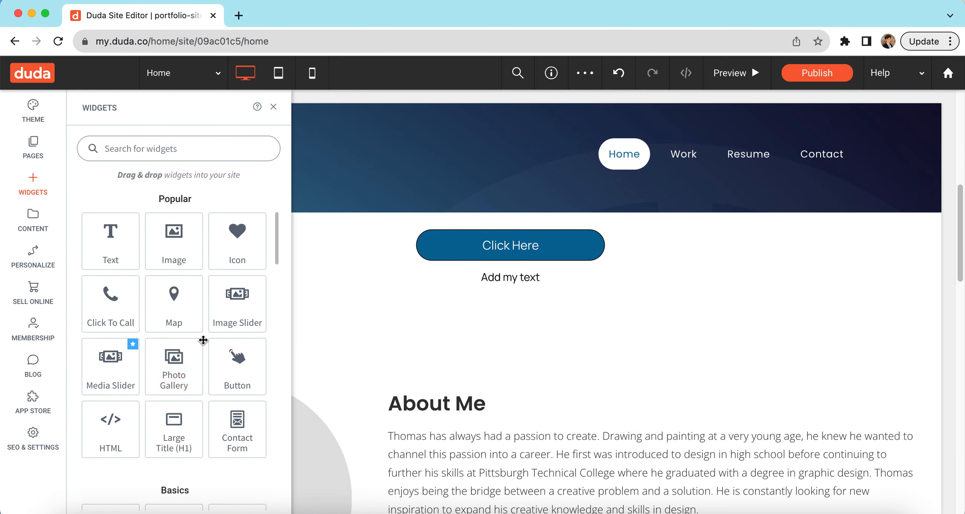
pyautogui.scroll(-3, 202, 335)
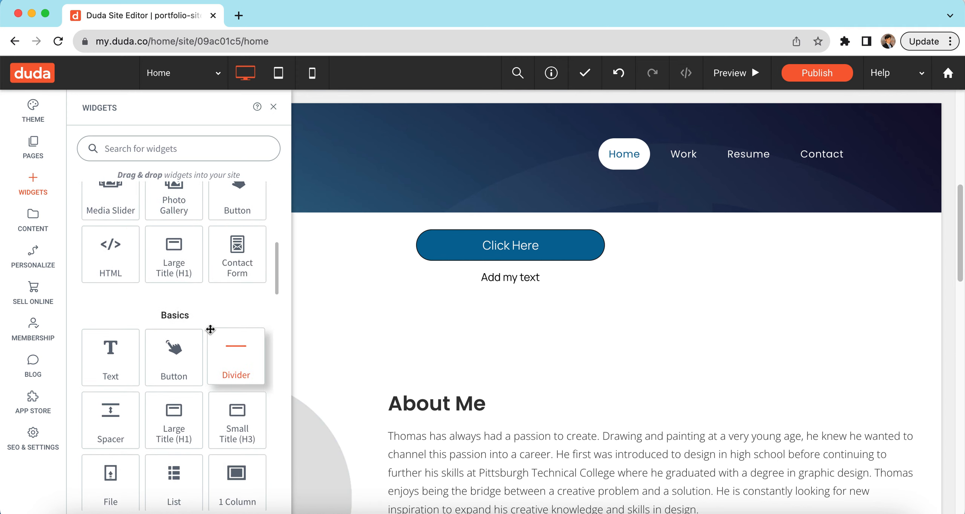
pyautogui.scroll(-1, 209, 328)
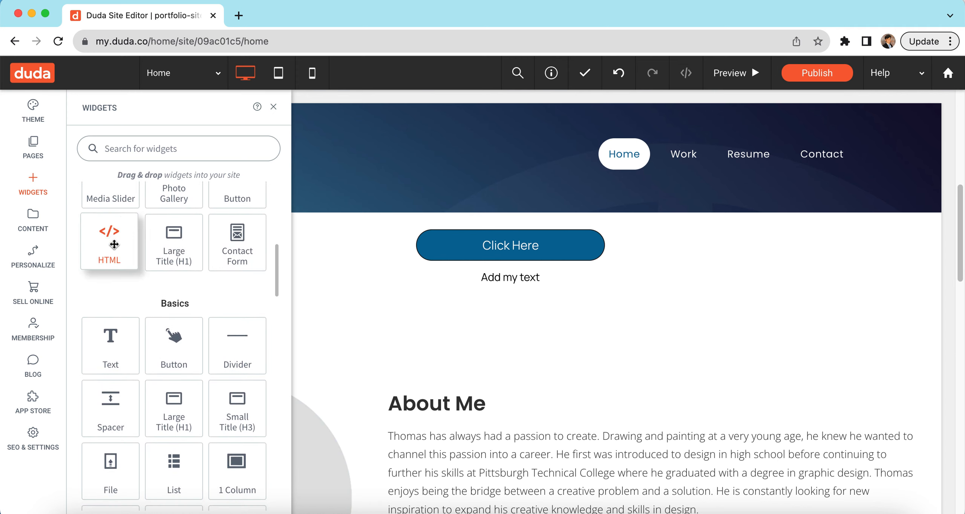
pyautogui.scroll(-2, 141, 325)
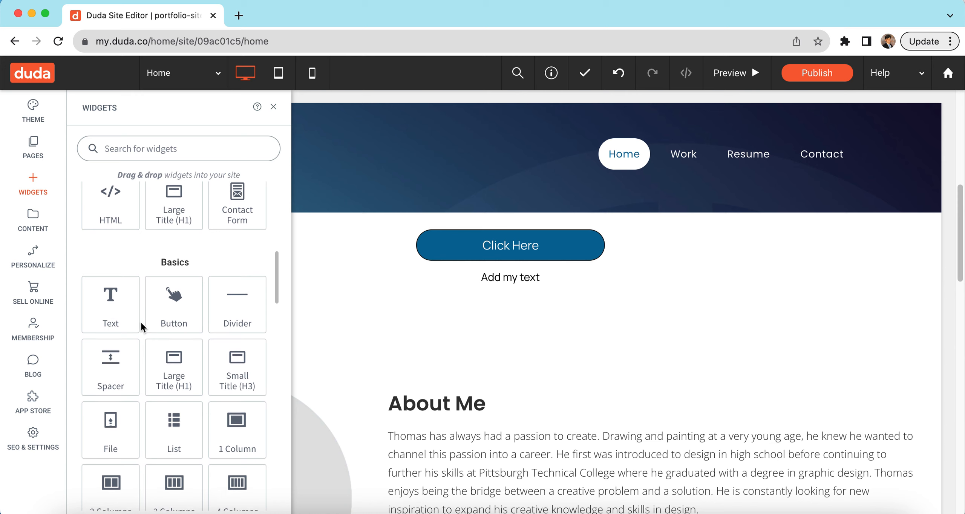
pyautogui.scroll(-3, 140, 324)
pyautogui.scroll(1, 190, 271)
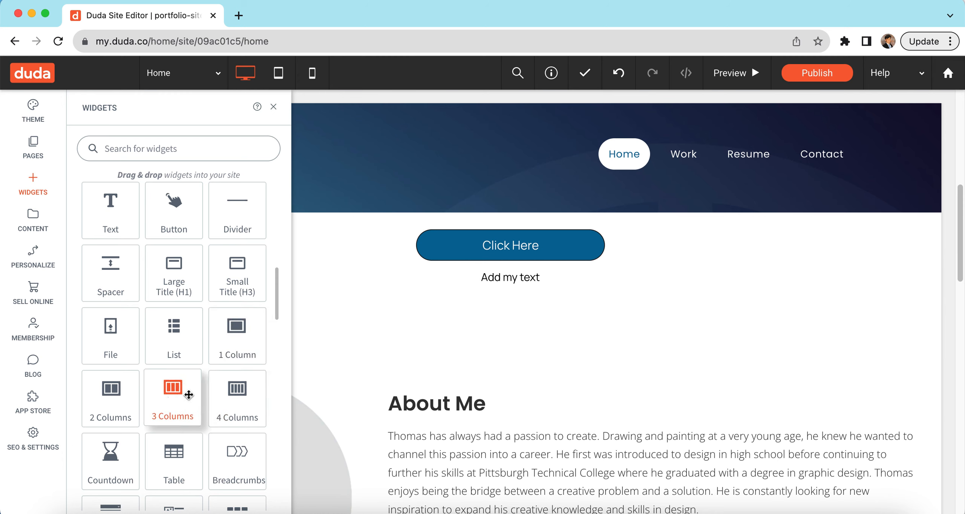
pyautogui.scroll(-5, 234, 395)
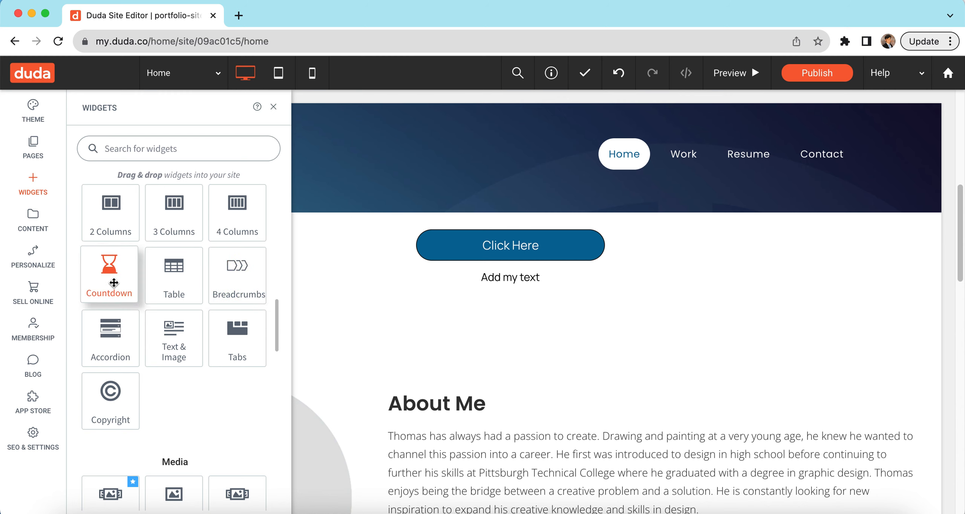
pyautogui.scroll(-3, 198, 366)
pyautogui.scroll(-5, 196, 313)
pyautogui.scroll(-7, 196, 312)
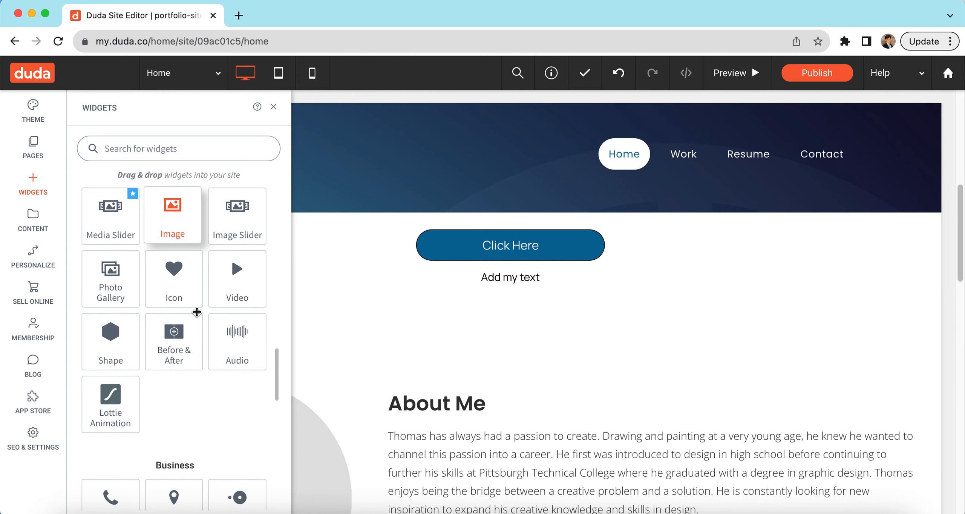
# Look through the Business and Social widgets, and close the widget list without adding one.
pyautogui.scroll(-5, 197, 309)
pyautogui.scroll(-1, 230, 315)
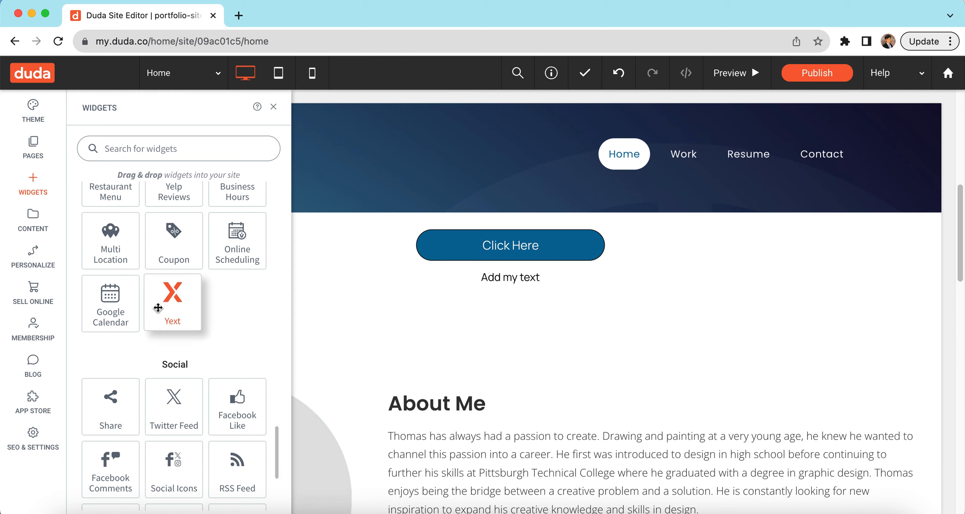
pyautogui.scroll(5, 236, 319)
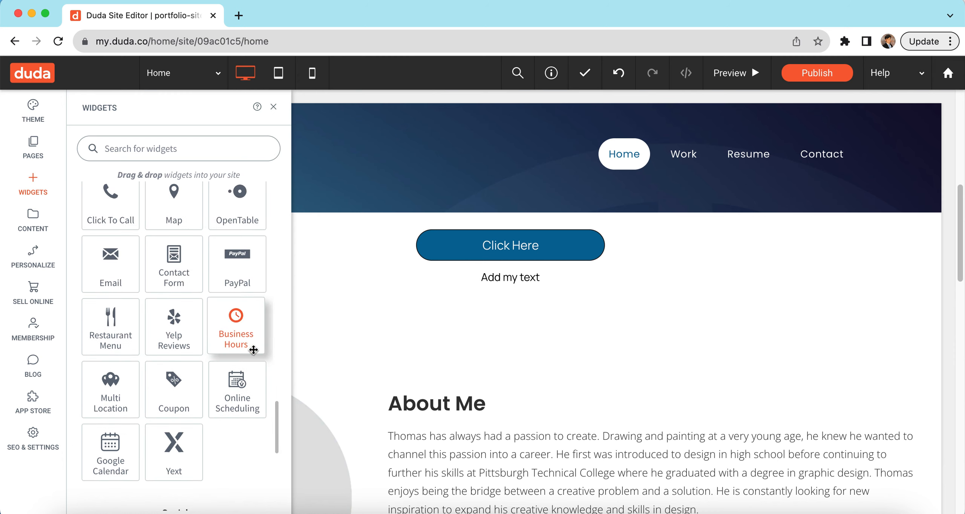
pyautogui.scroll(1, 176, 319)
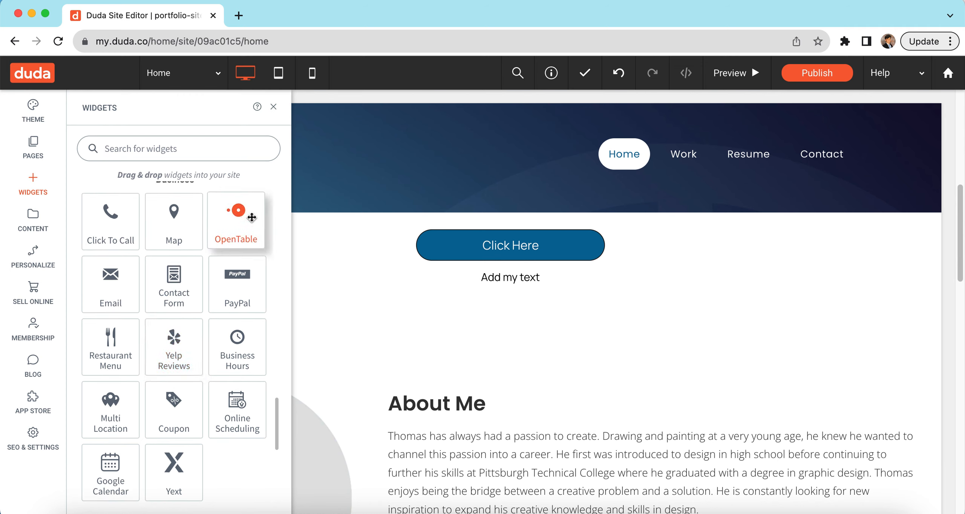
pyautogui.scroll(-8, 276, 263)
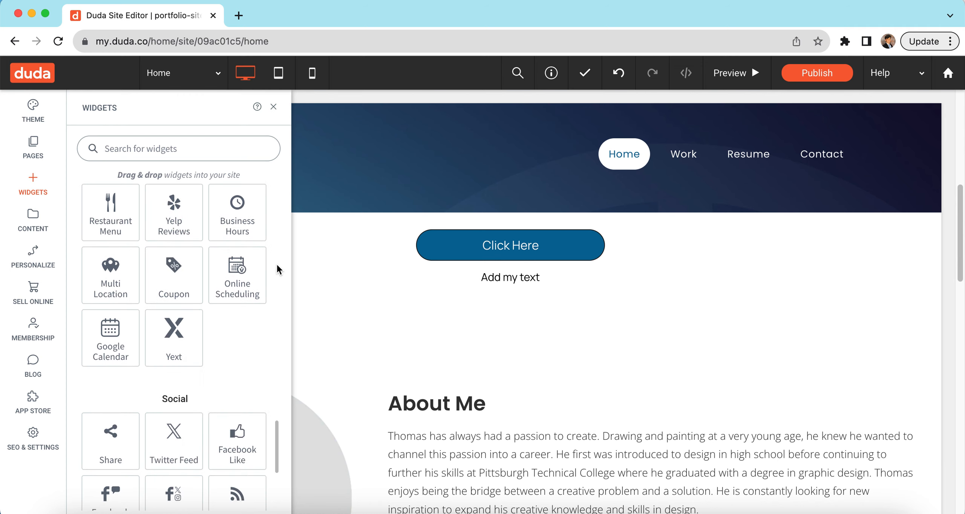
pyautogui.scroll(-1, 277, 265)
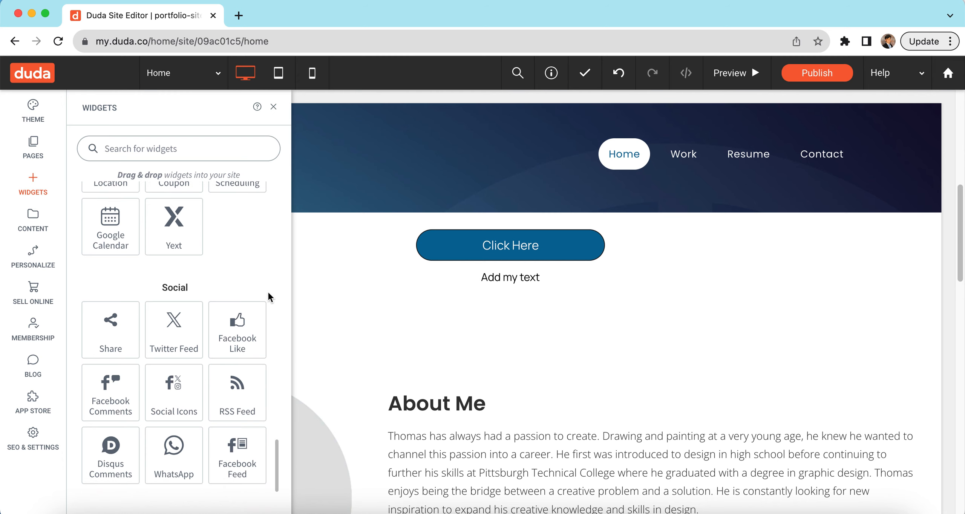
pyautogui.click(273, 107)
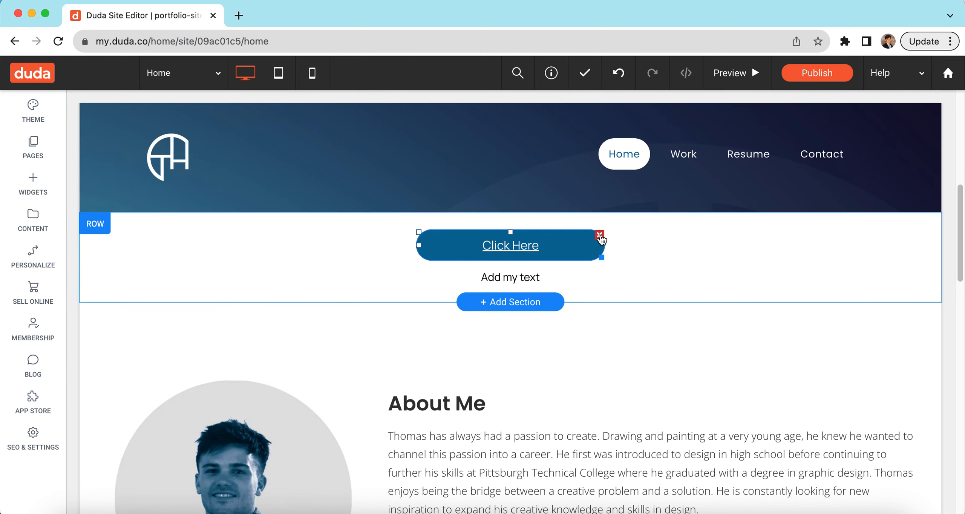
# Delete the Click Here button and the text widget from the row above the About Me section.
pyautogui.click(599, 232)
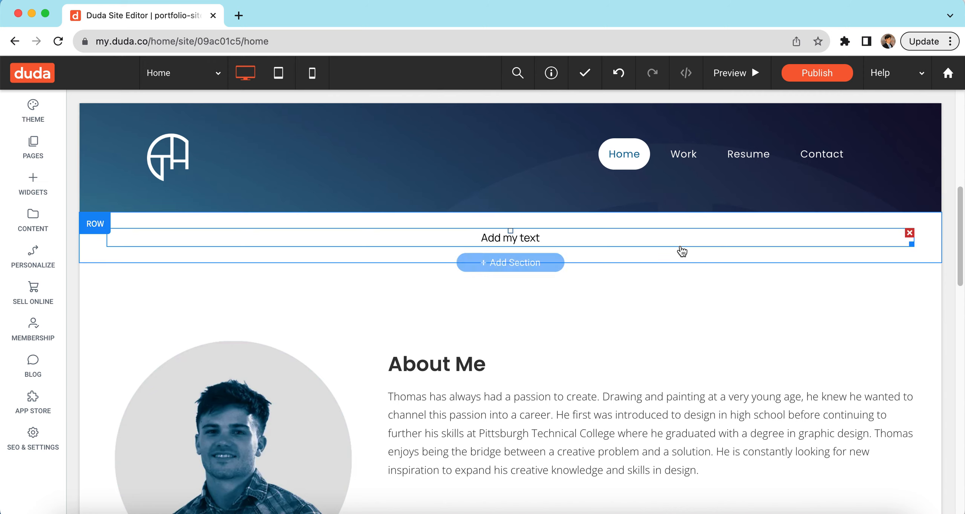
pyautogui.click(910, 234)
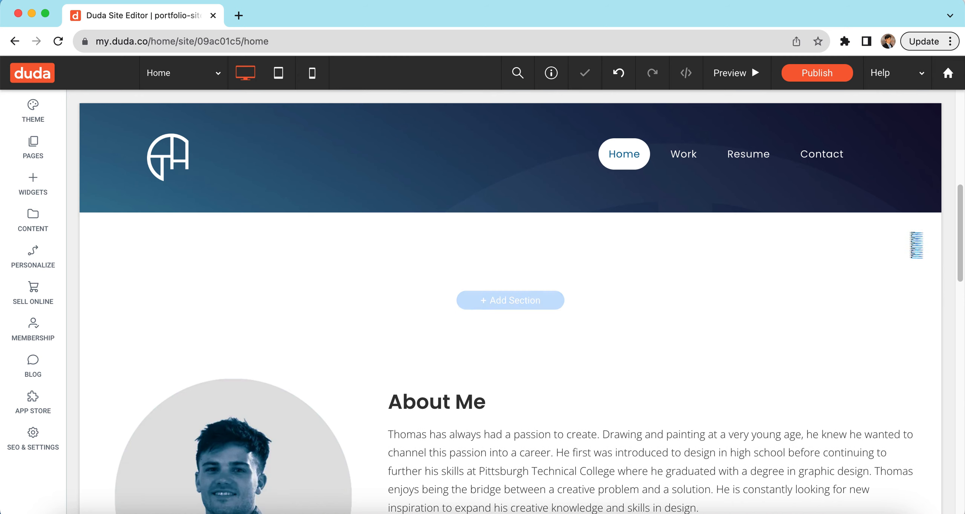